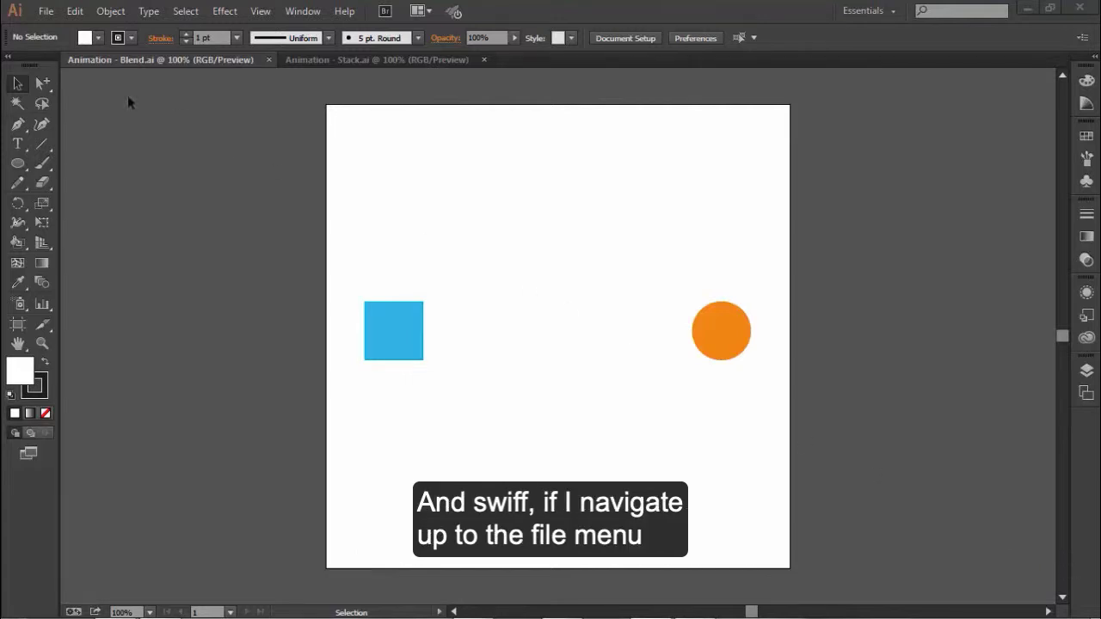
# - Examine the file formats available for exporting the artwork, then leave without exporting
pyautogui.click(46, 11)
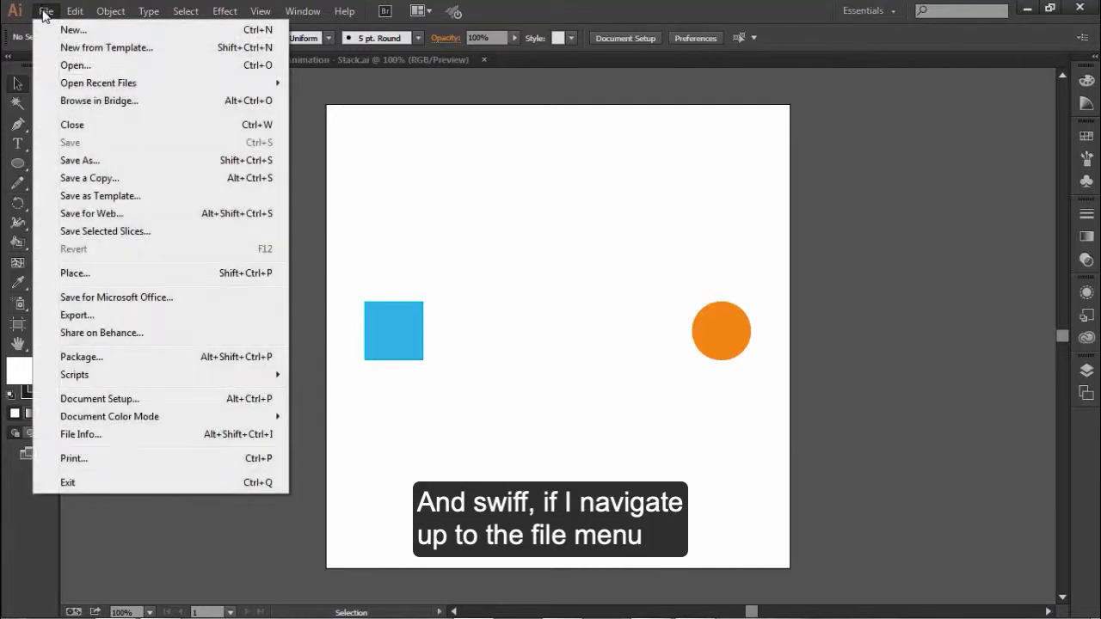
pyautogui.click(101, 315)
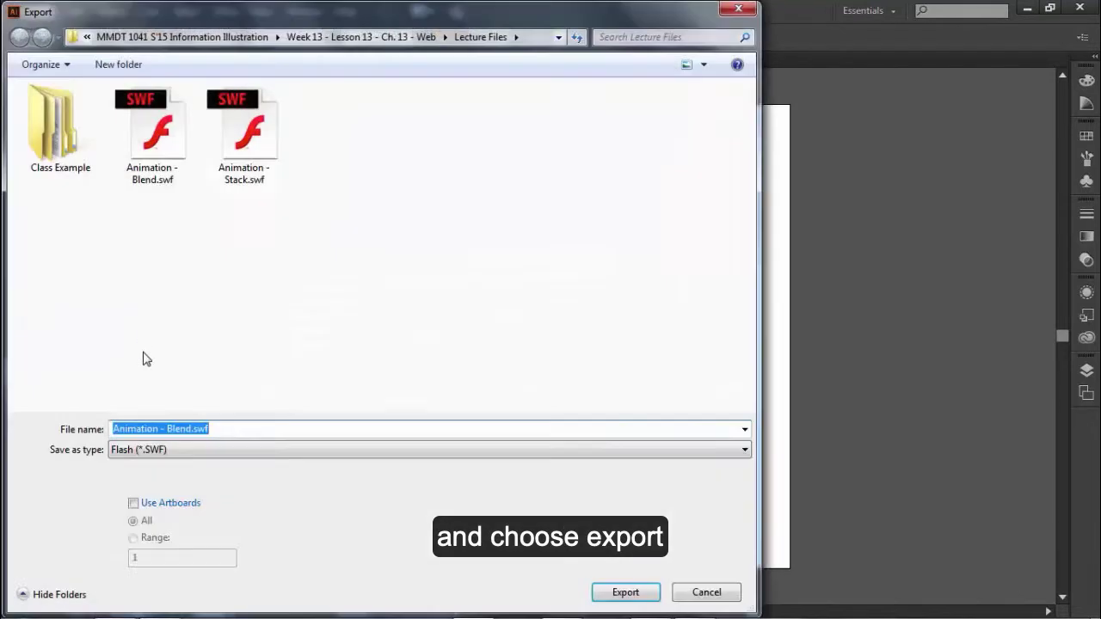
pyautogui.click(181, 450)
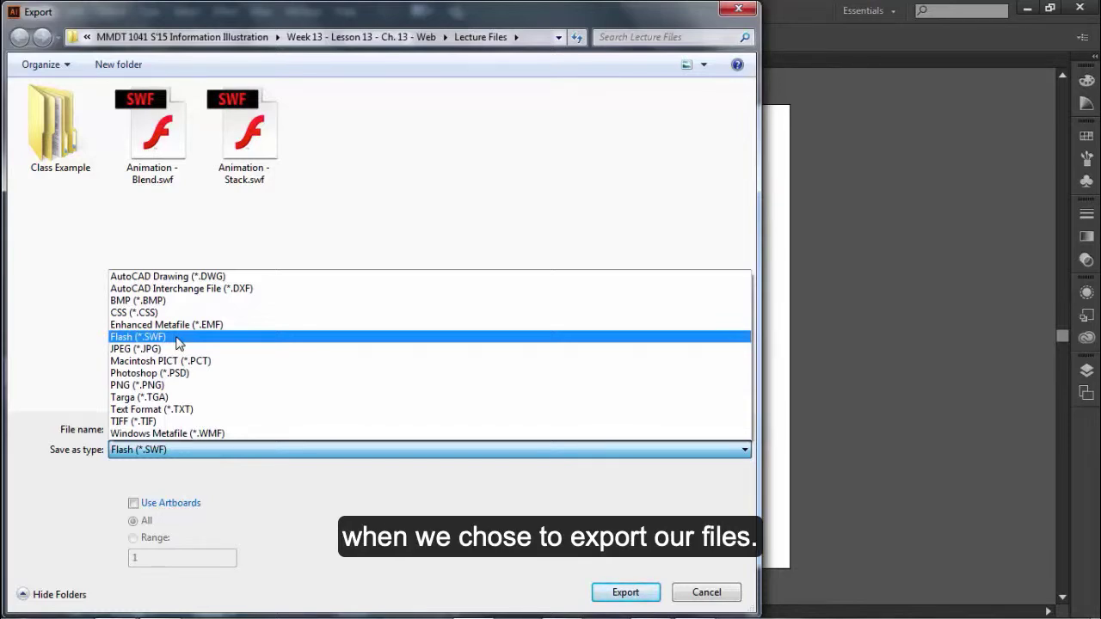
pyautogui.click(699, 596)
pyautogui.click(699, 596)
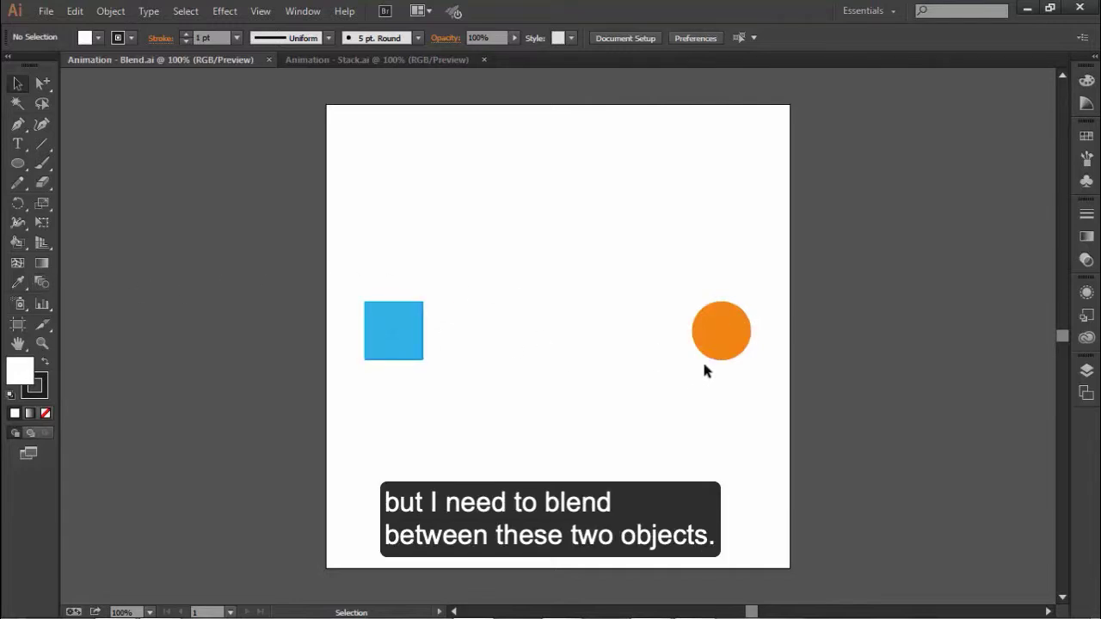
# - Blend the blue square into the orange circle with the Blend tool
pyautogui.moveTo(358, 262); pyautogui.dragTo(727, 346)
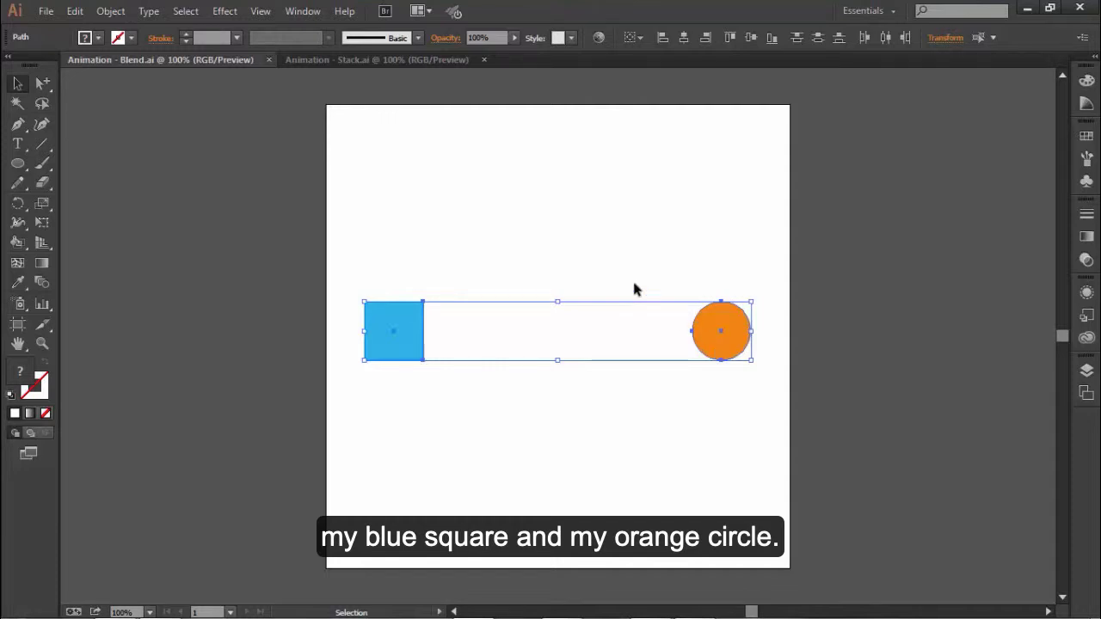
pyautogui.click(40, 285)
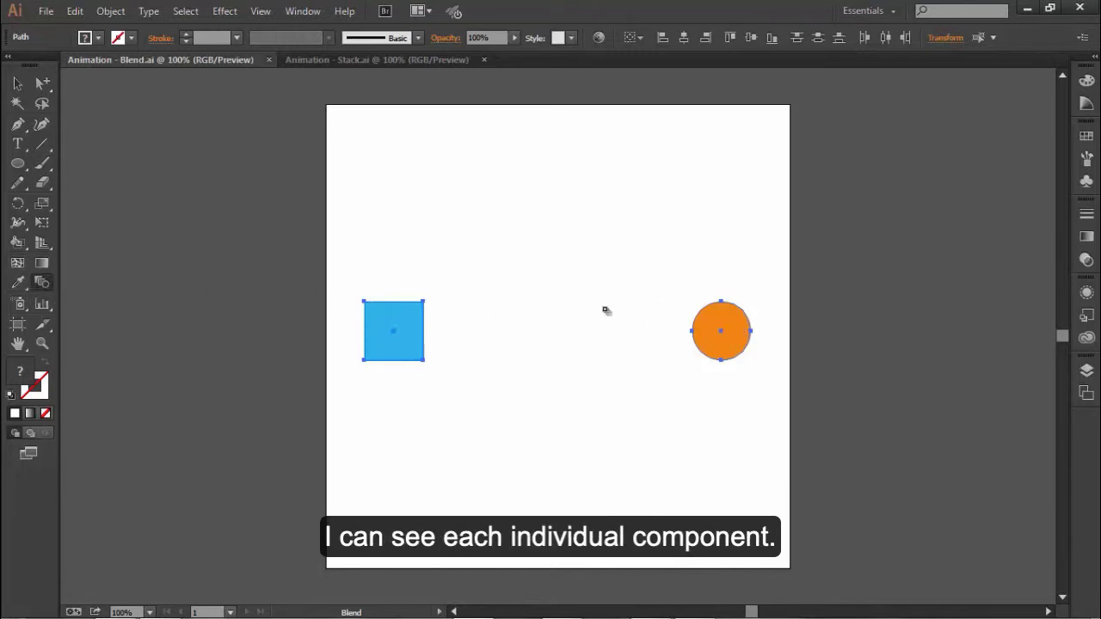
pyautogui.click(411, 332)
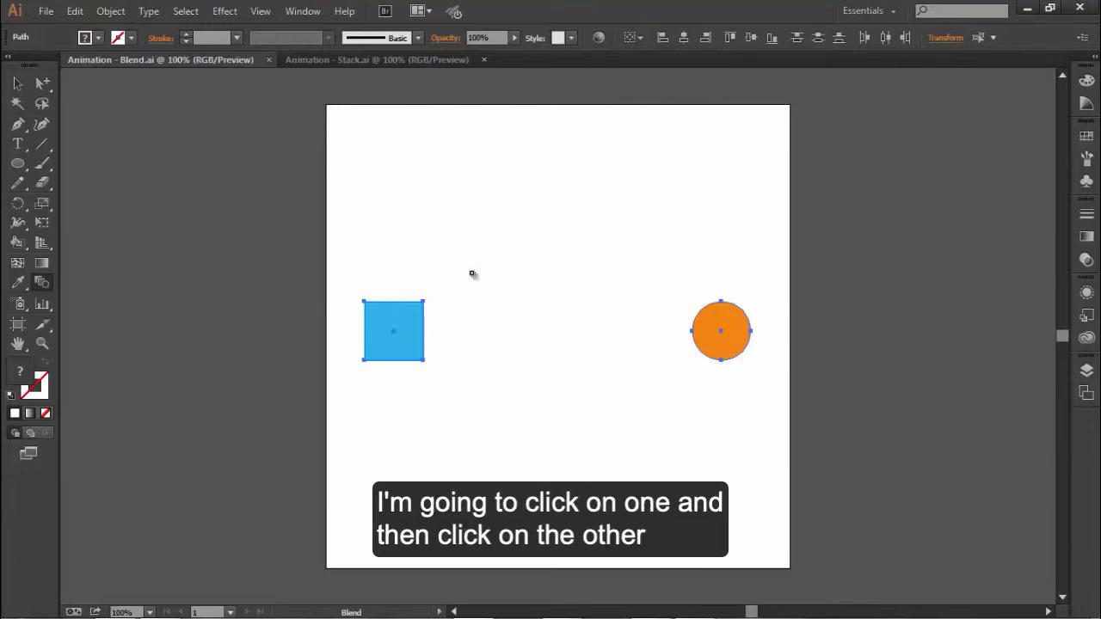
pyautogui.click(707, 328)
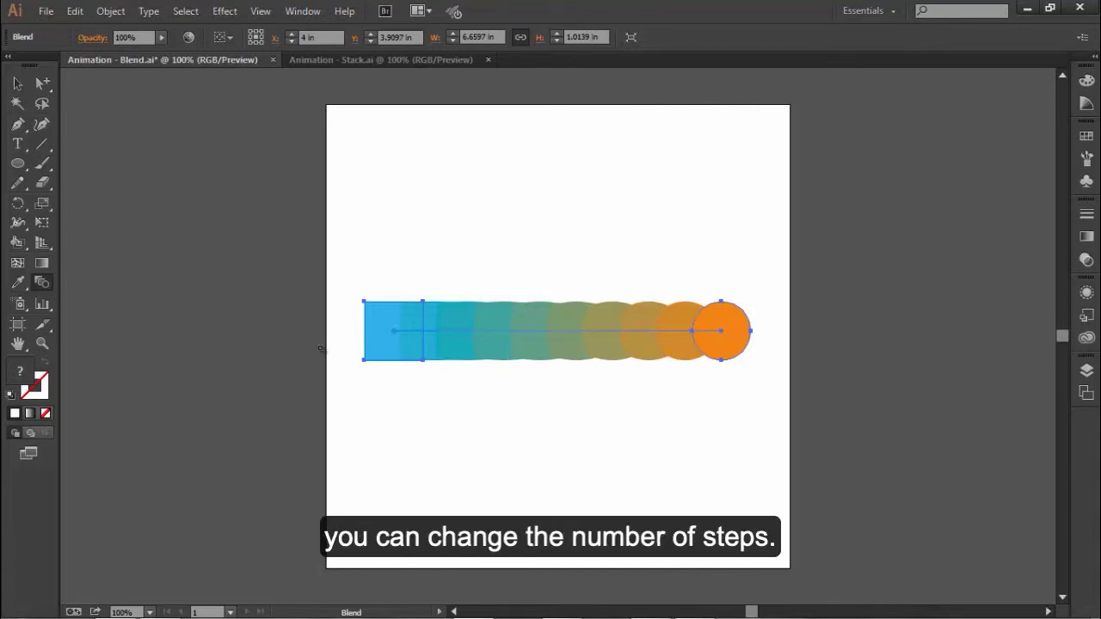
# - Set the blend's spacing to 4 specified steps with the preview turned on
pyautogui.click(125, 19)
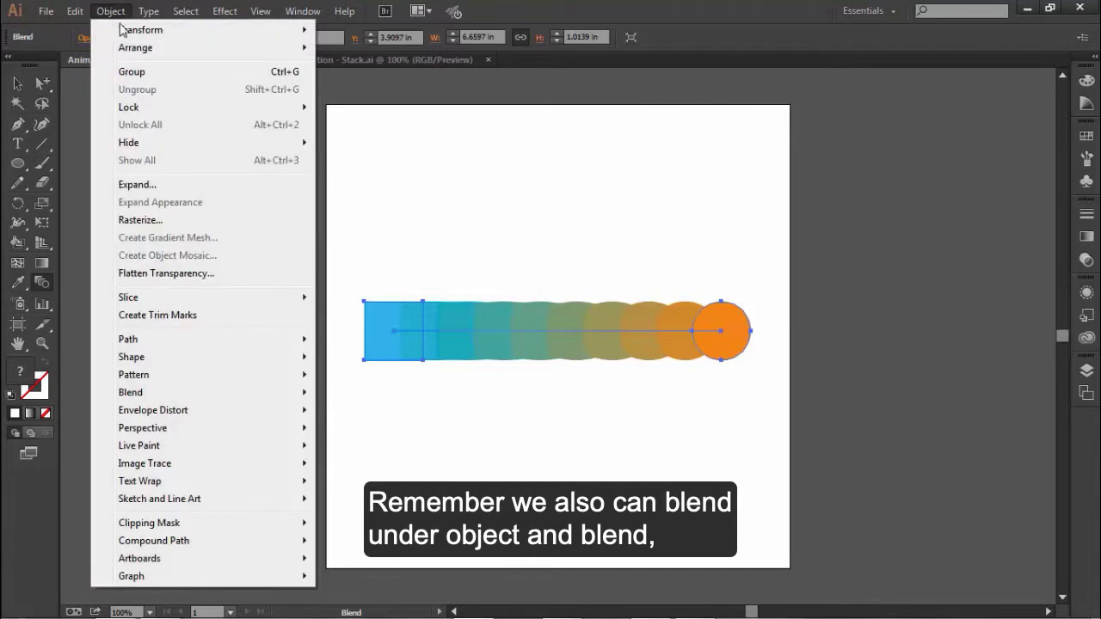
pyautogui.moveTo(148, 394)
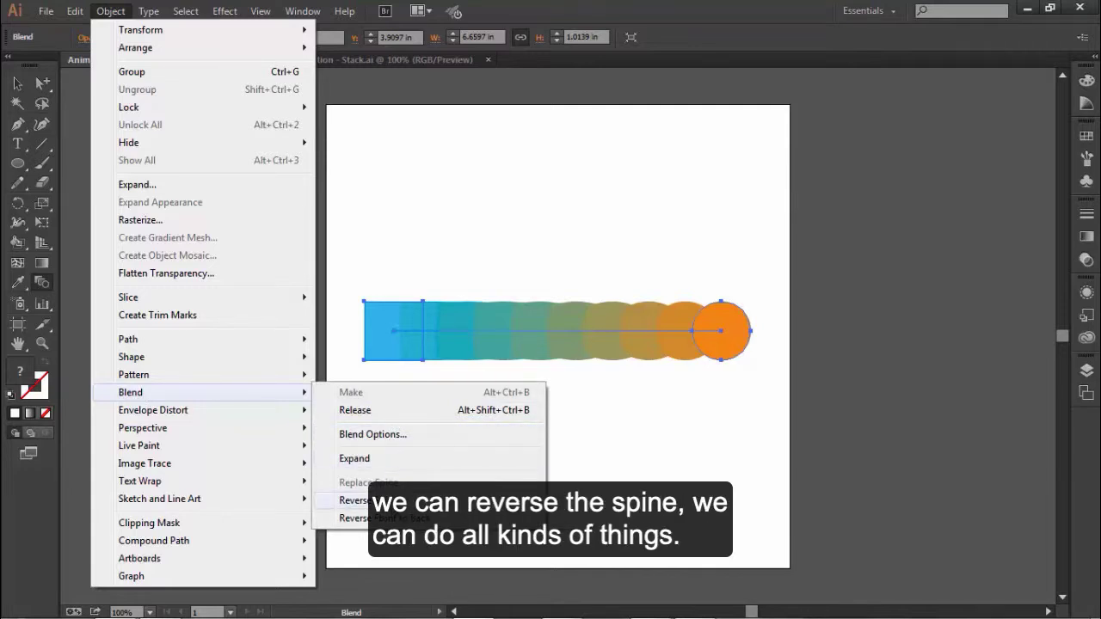
pyautogui.click(400, 441)
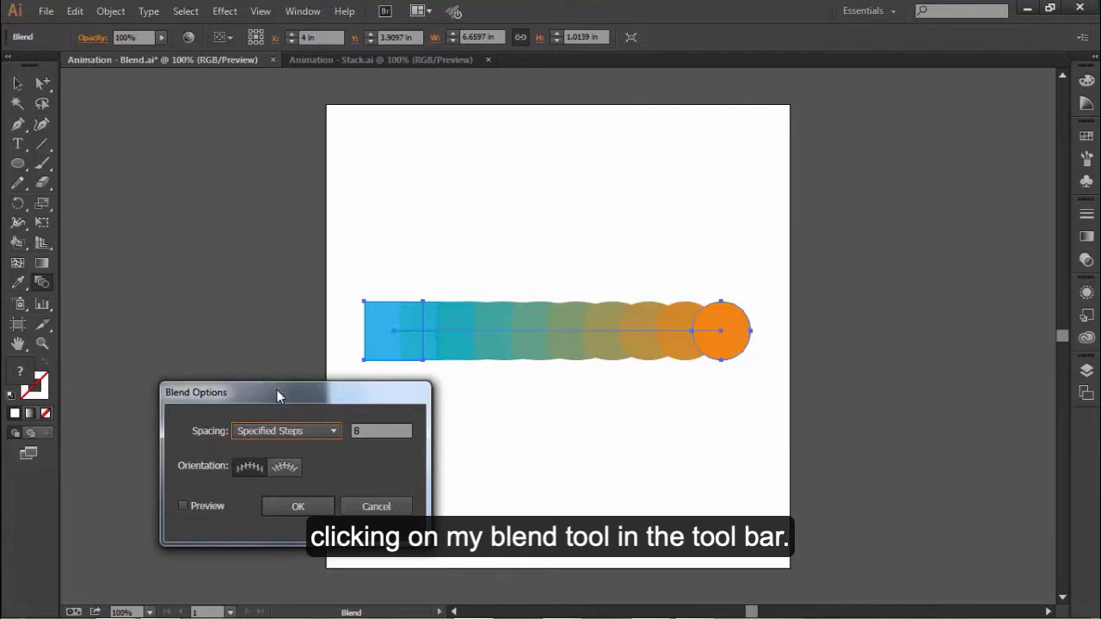
pyautogui.moveTo(276, 390); pyautogui.dragTo(189, 299)
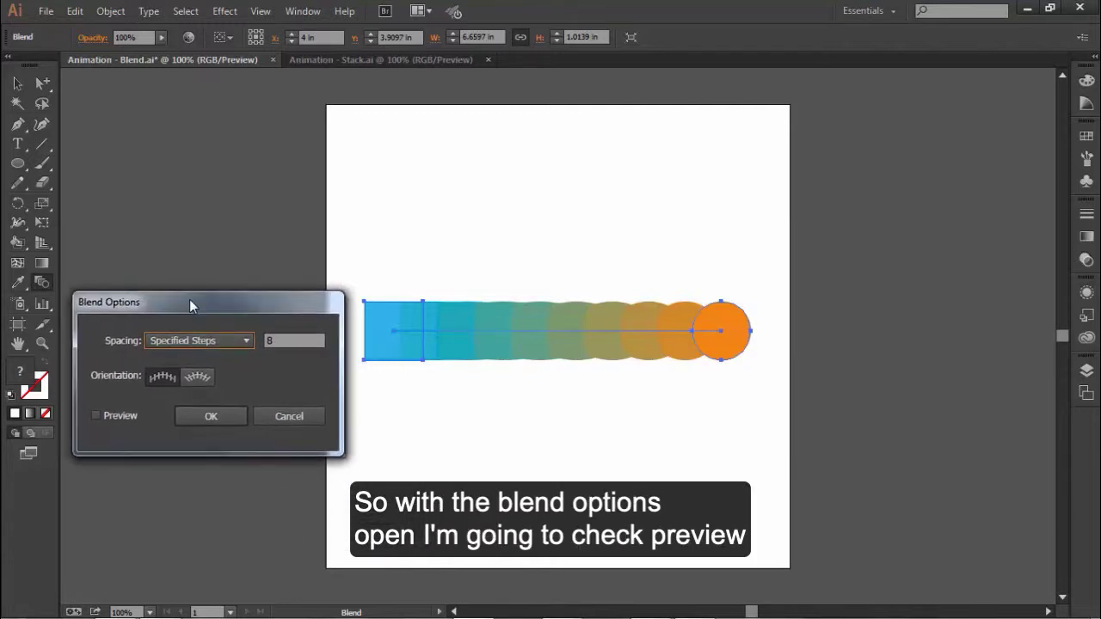
pyautogui.click(96, 415)
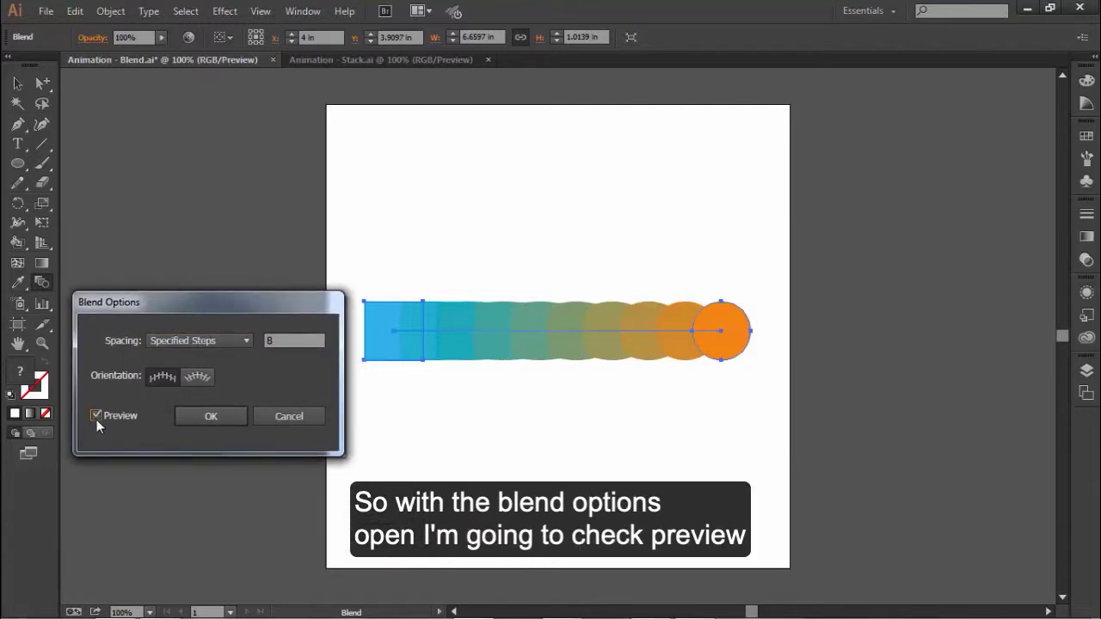
pyautogui.doubleClick(272, 341)
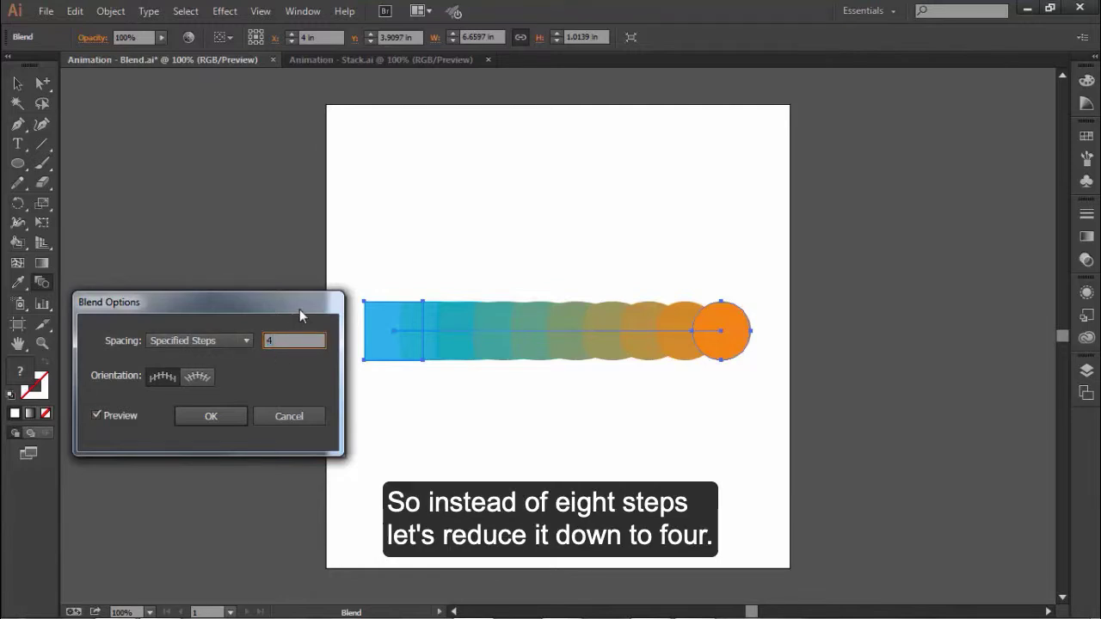
pyautogui.press('Tab')
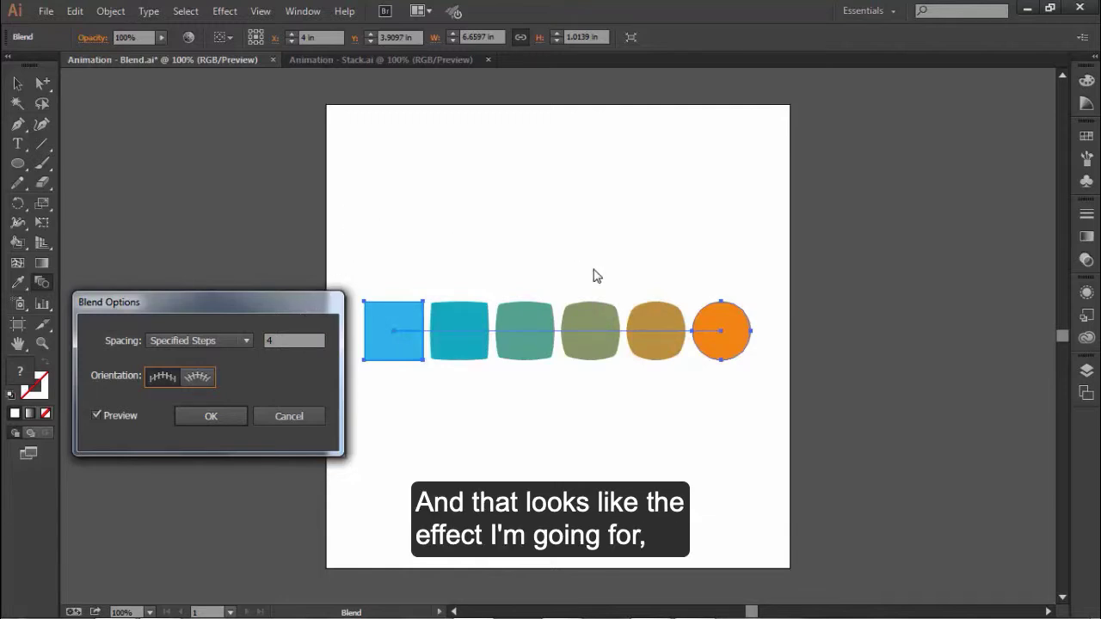
pyautogui.click(209, 418)
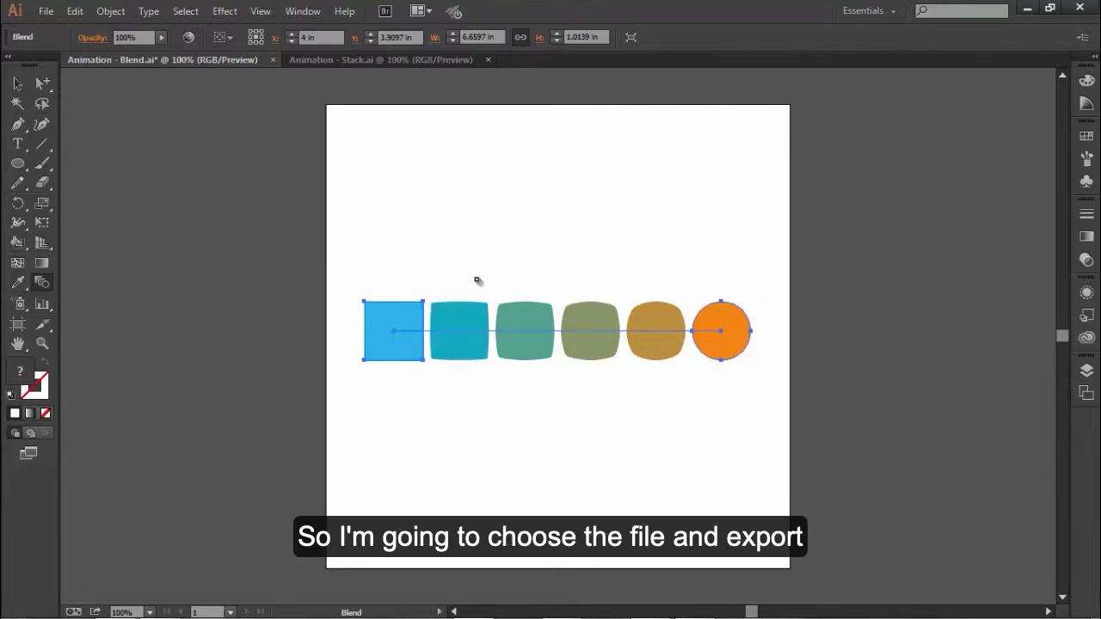
# - Export the blend in Flash (*.SWF) format as Animation - Blend.swf, replacing the existing file
pyautogui.click(48, 11)
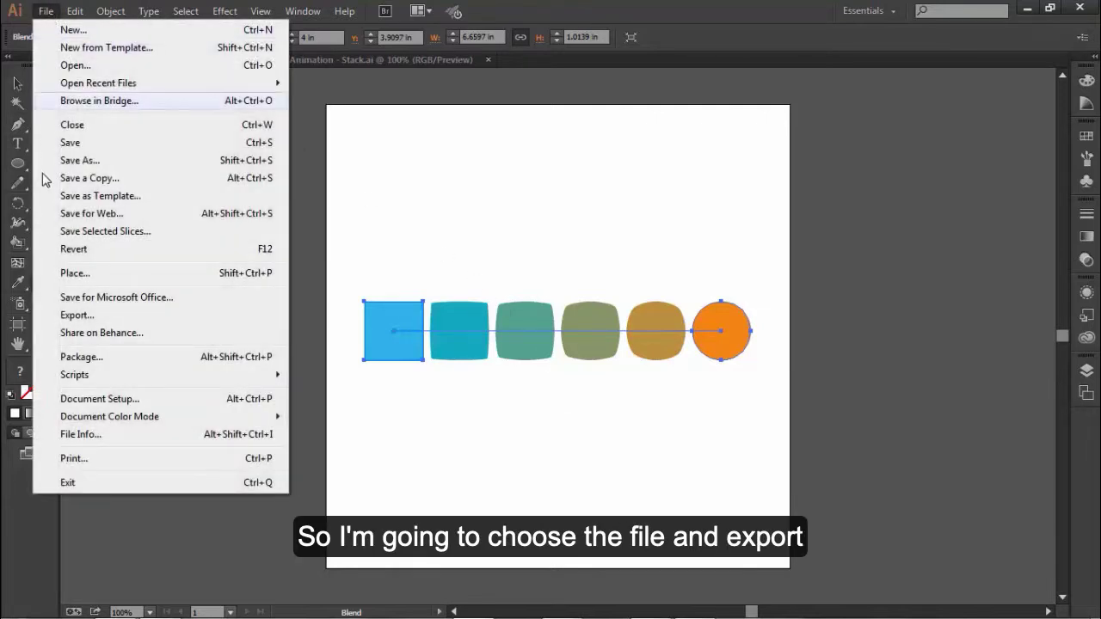
pyautogui.click(84, 316)
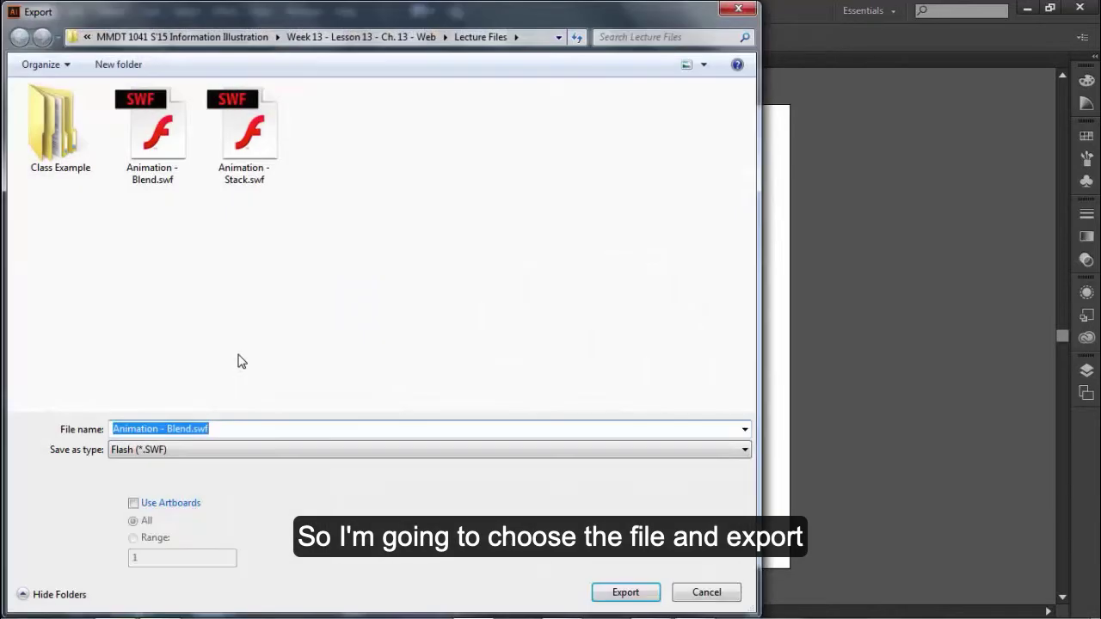
pyautogui.click(248, 450)
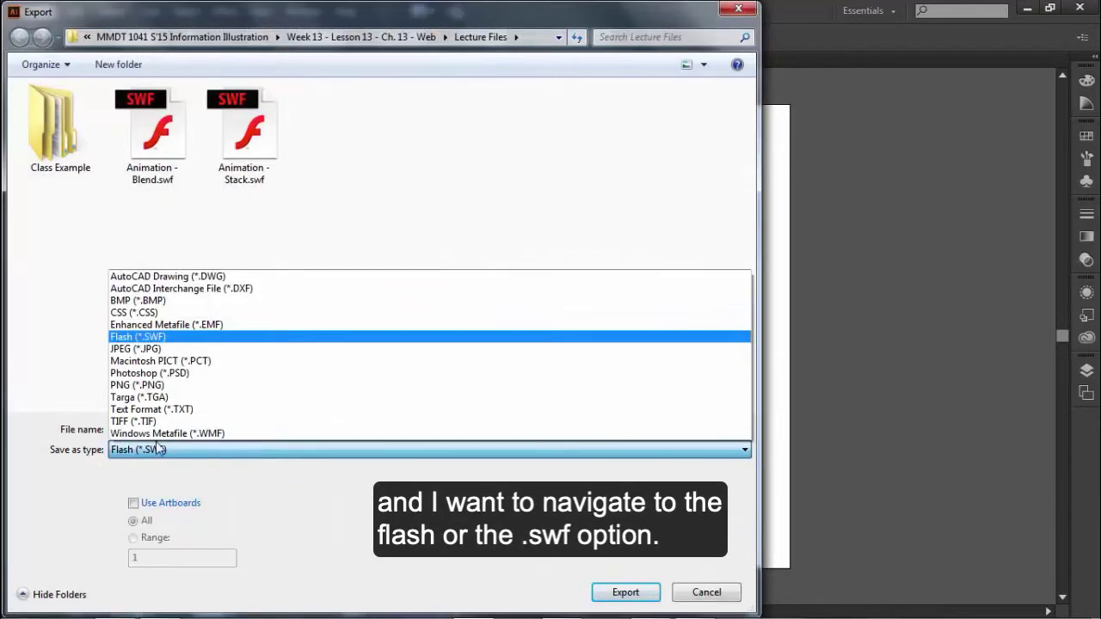
pyautogui.click(169, 342)
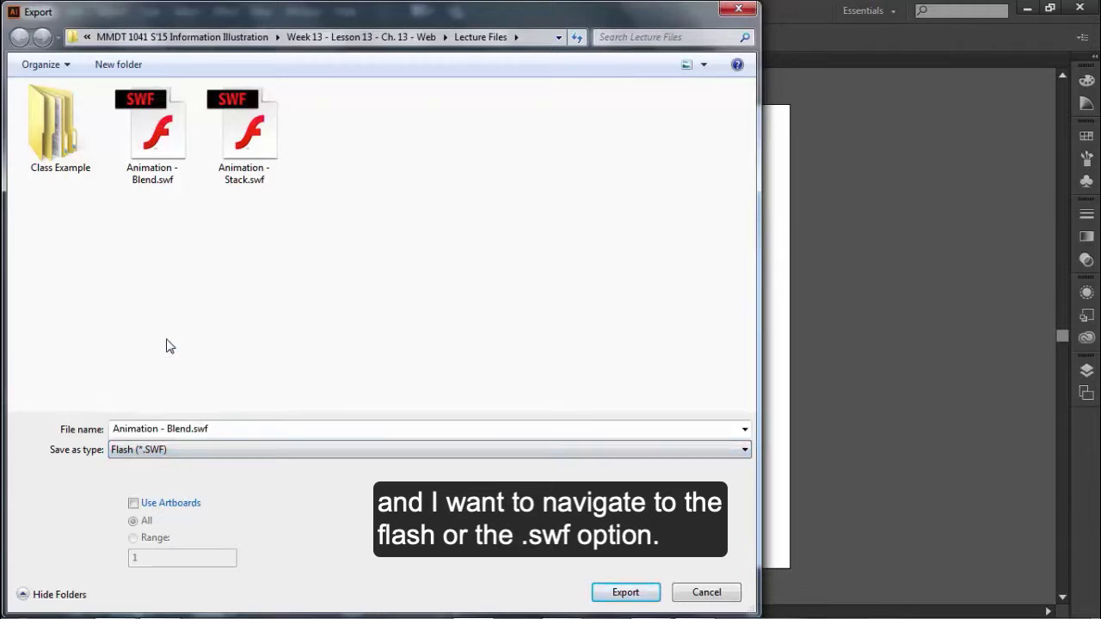
pyautogui.click(626, 594)
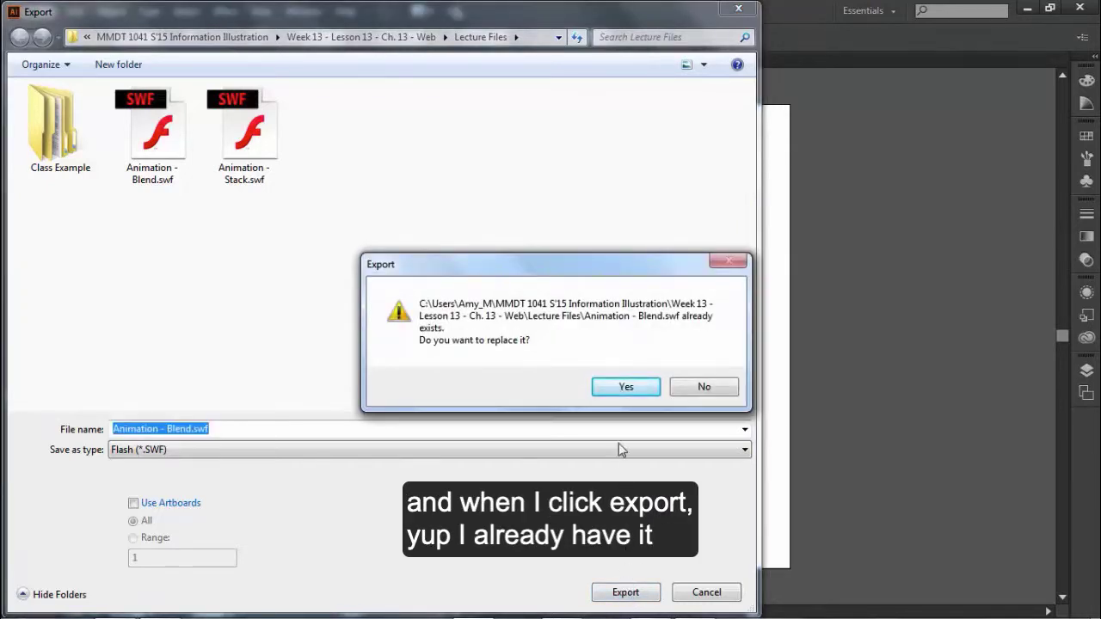
pyautogui.click(626, 389)
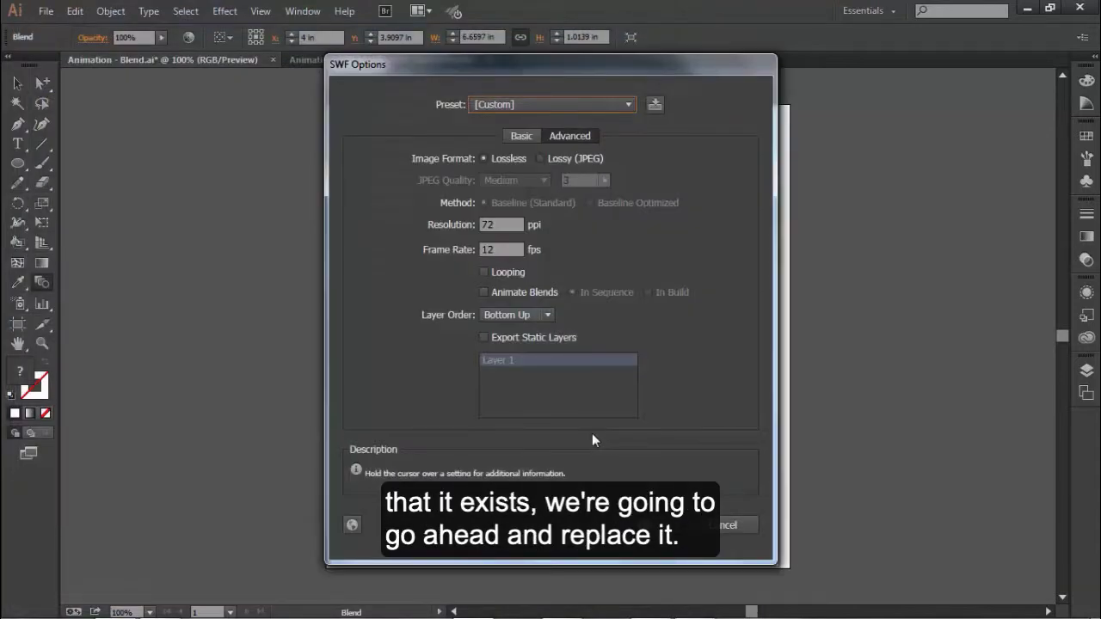
# - Review the basic and advanced SWF options and choose to export as AI Layers to SWF Frames
pyautogui.moveTo(586, 55); pyautogui.dragTo(415, 74)
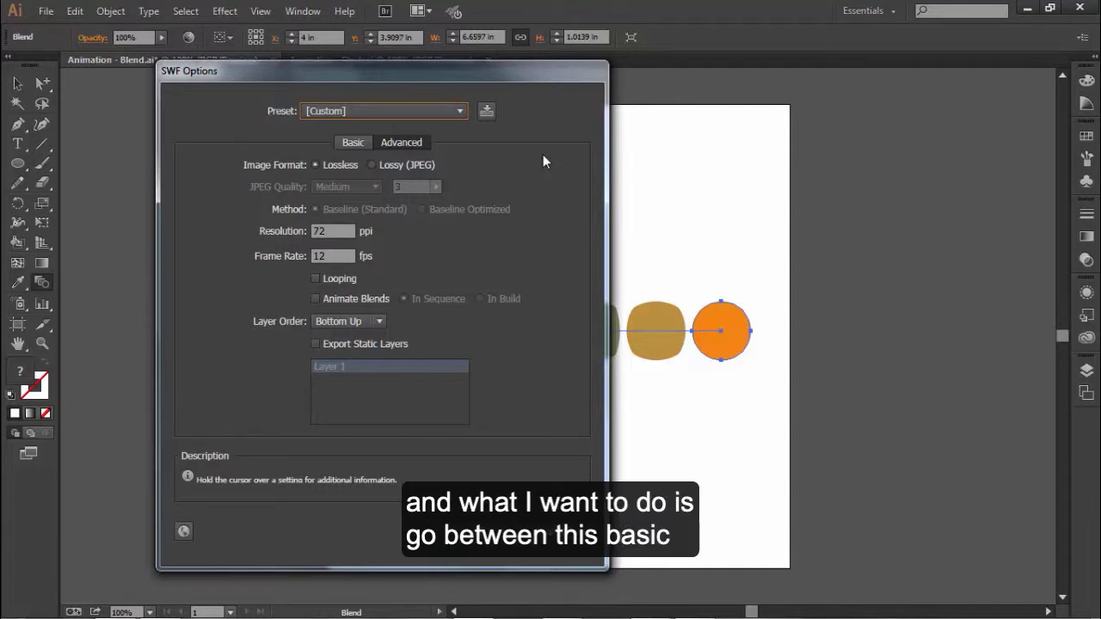
pyautogui.click(394, 147)
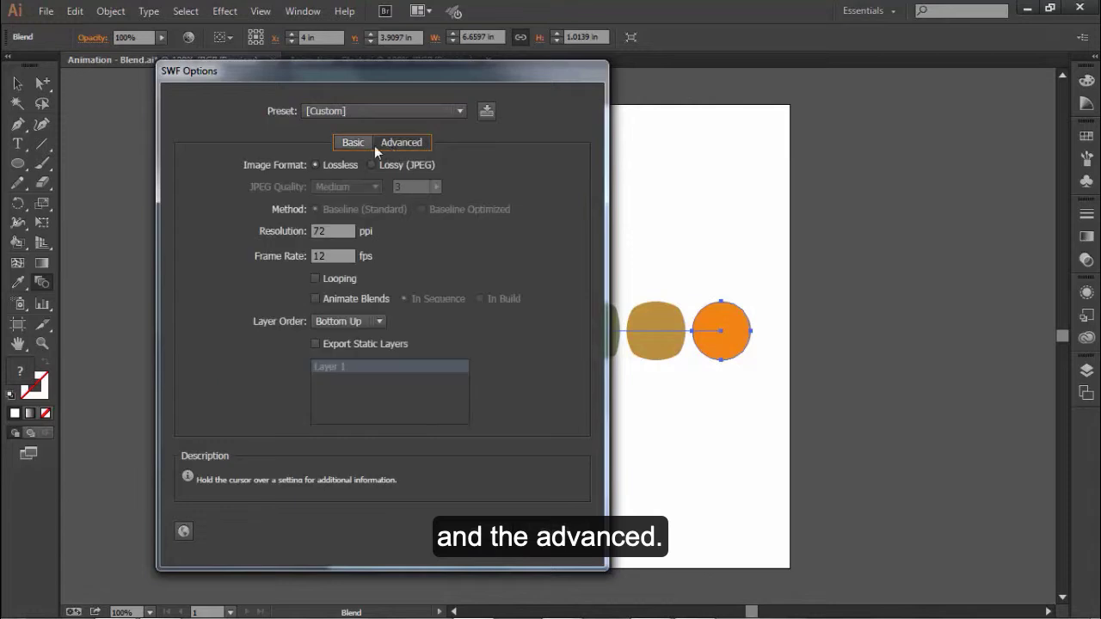
pyautogui.click(353, 146)
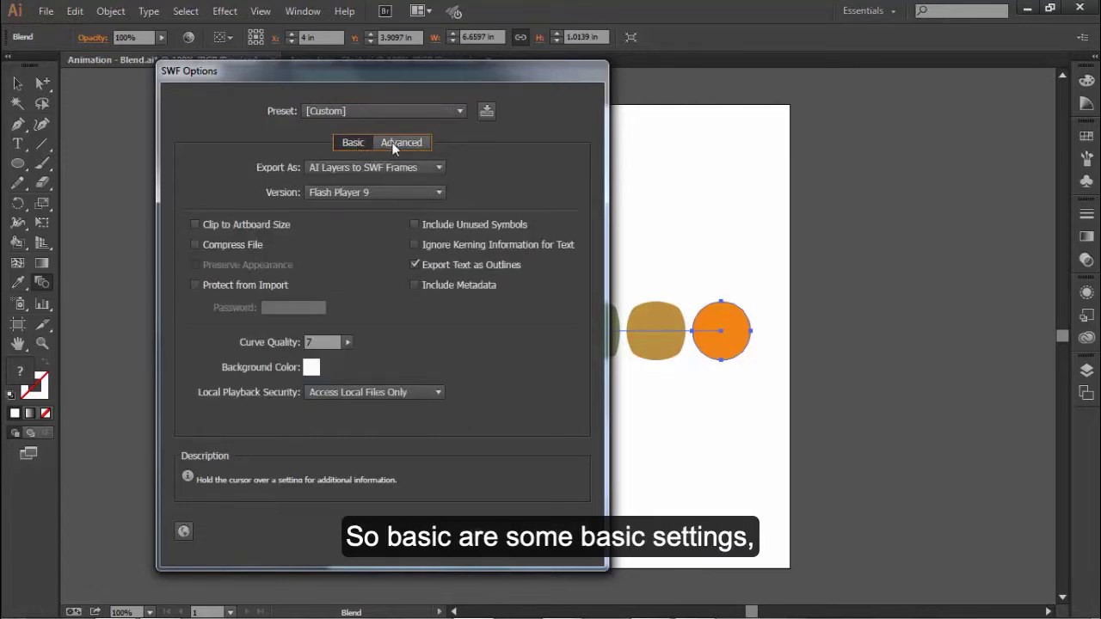
pyautogui.click(393, 142)
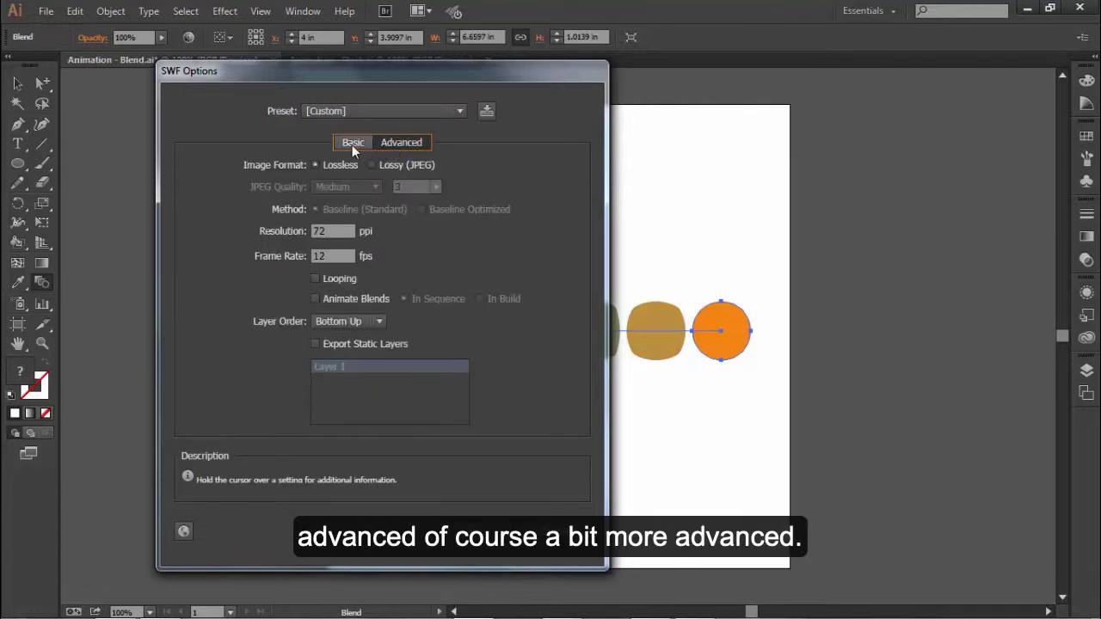
pyautogui.click(351, 144)
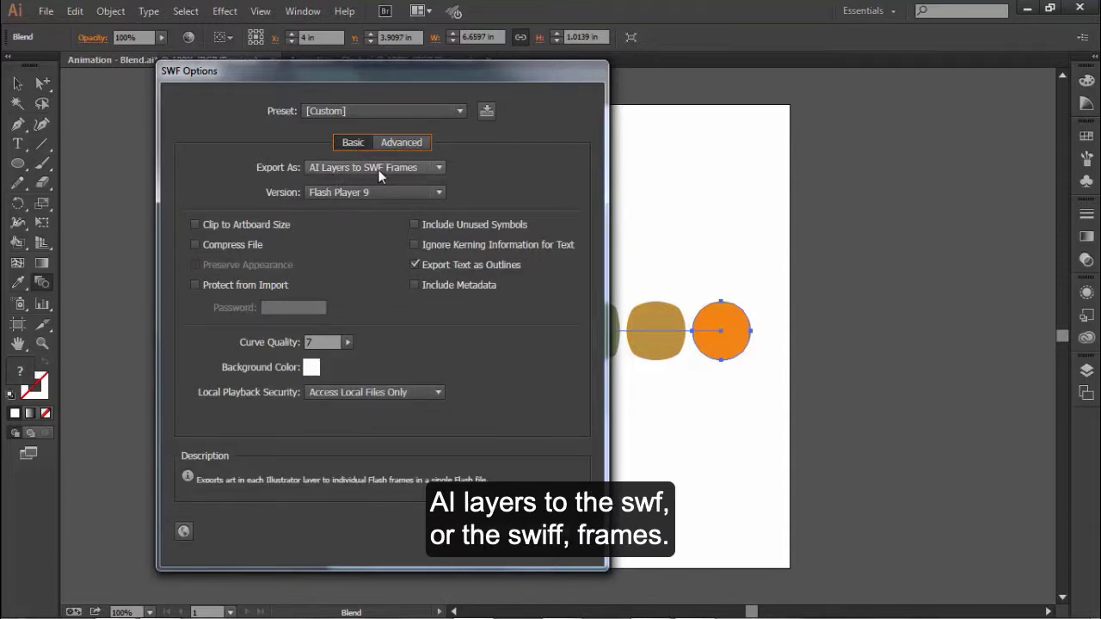
pyautogui.click(438, 168)
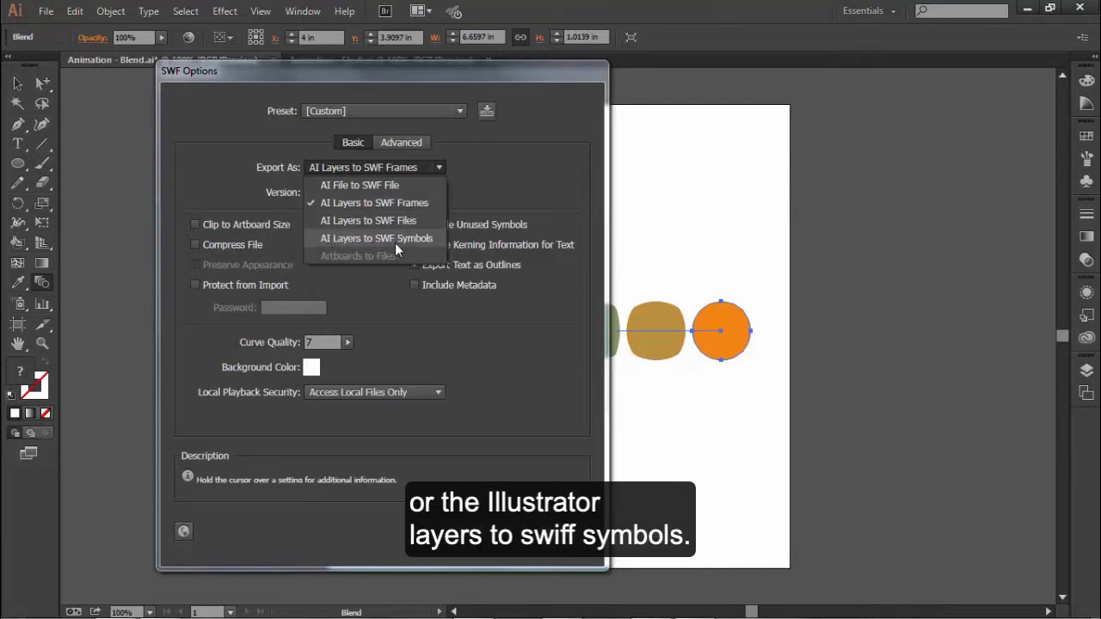
pyautogui.click(417, 203)
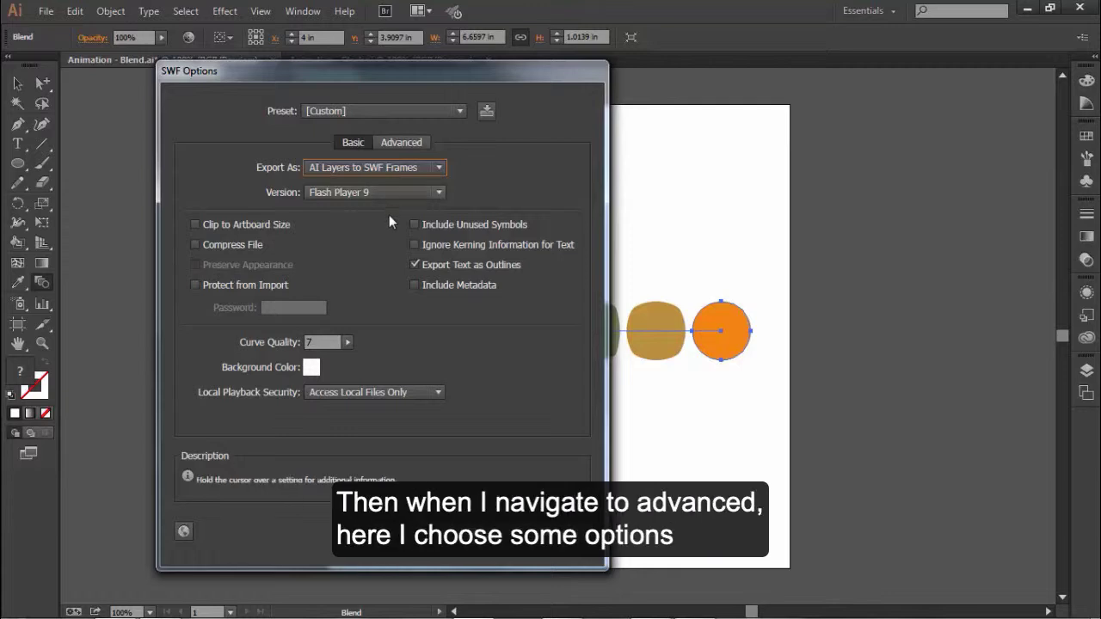
# - Turn on Looping and Animate Blends with In Sequence in the advanced SWF options and complete the blend's export
pyautogui.click(393, 146)
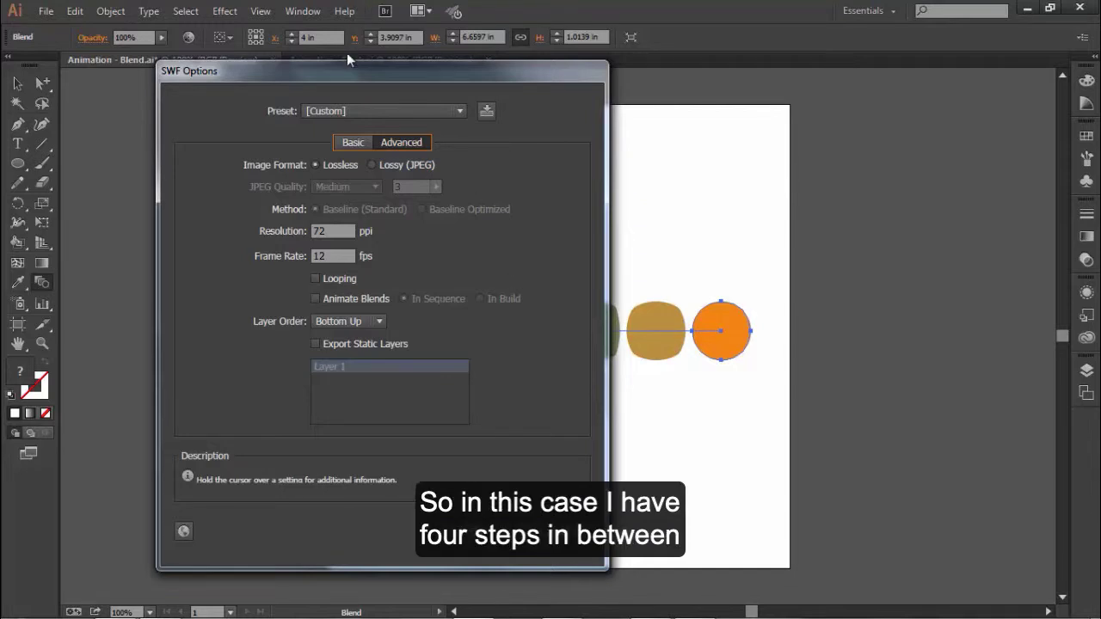
pyautogui.moveTo(342, 74); pyautogui.dragTo(387, 414)
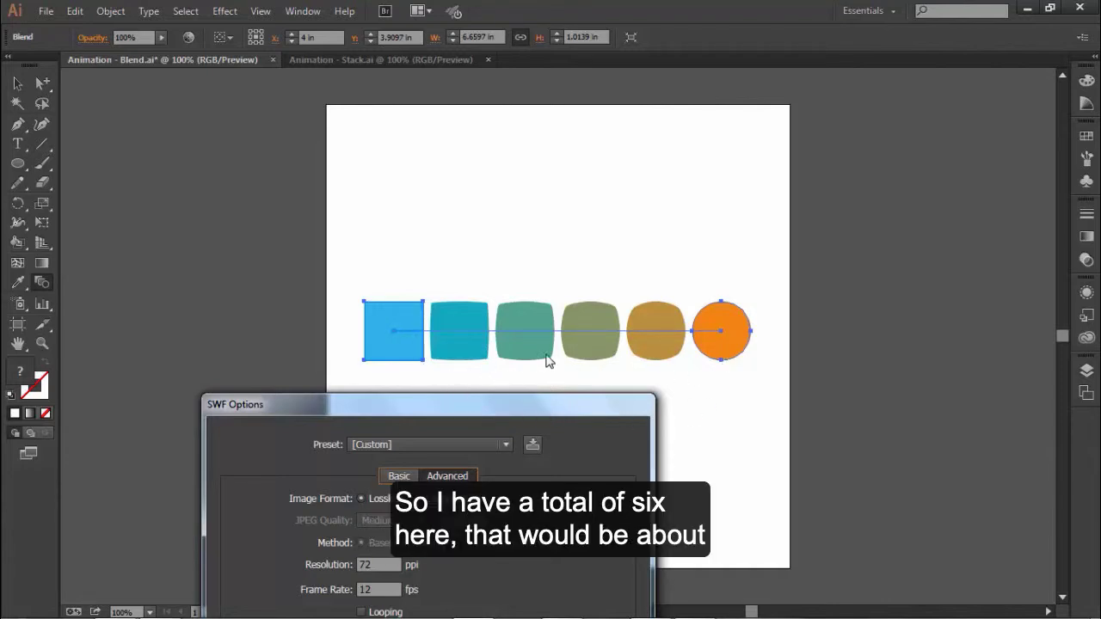
pyautogui.moveTo(507, 413); pyautogui.dragTo(409, 104)
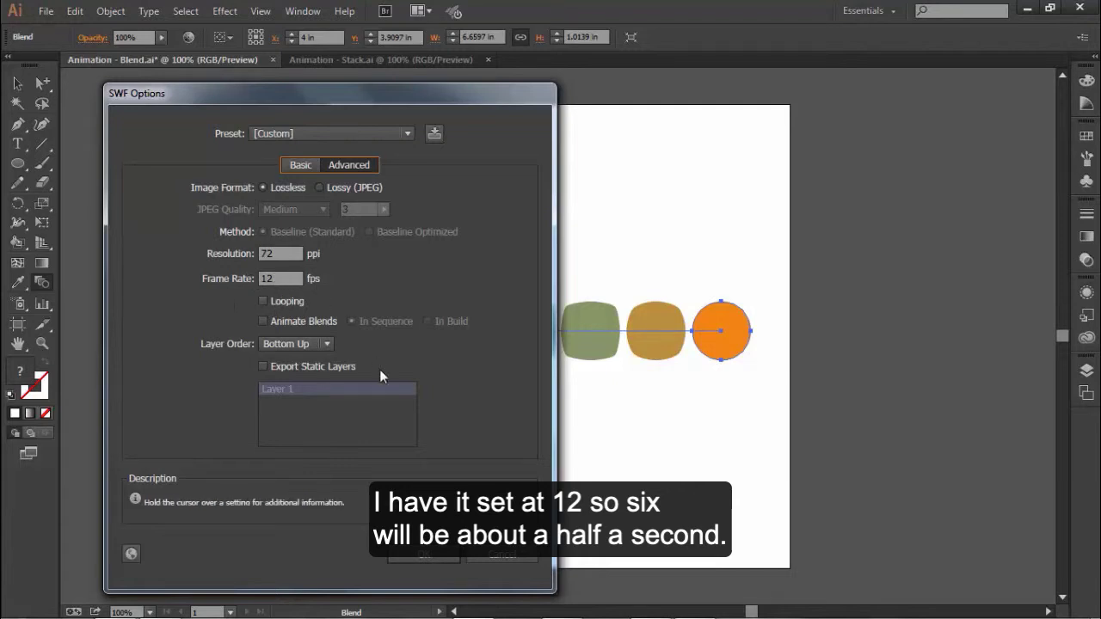
pyautogui.click(263, 301)
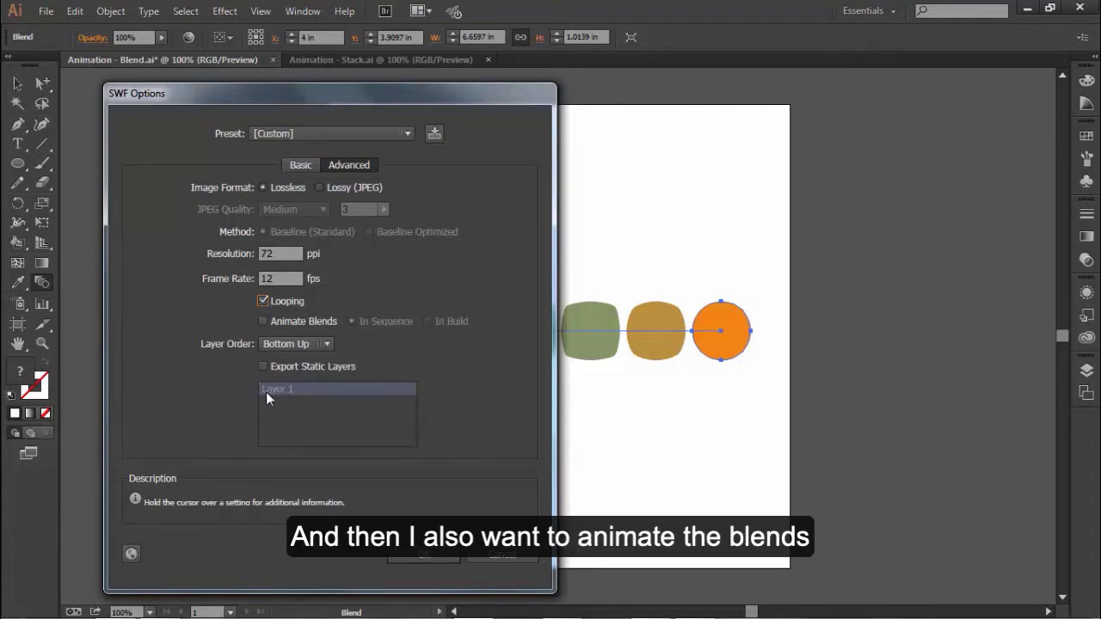
pyautogui.click(263, 325)
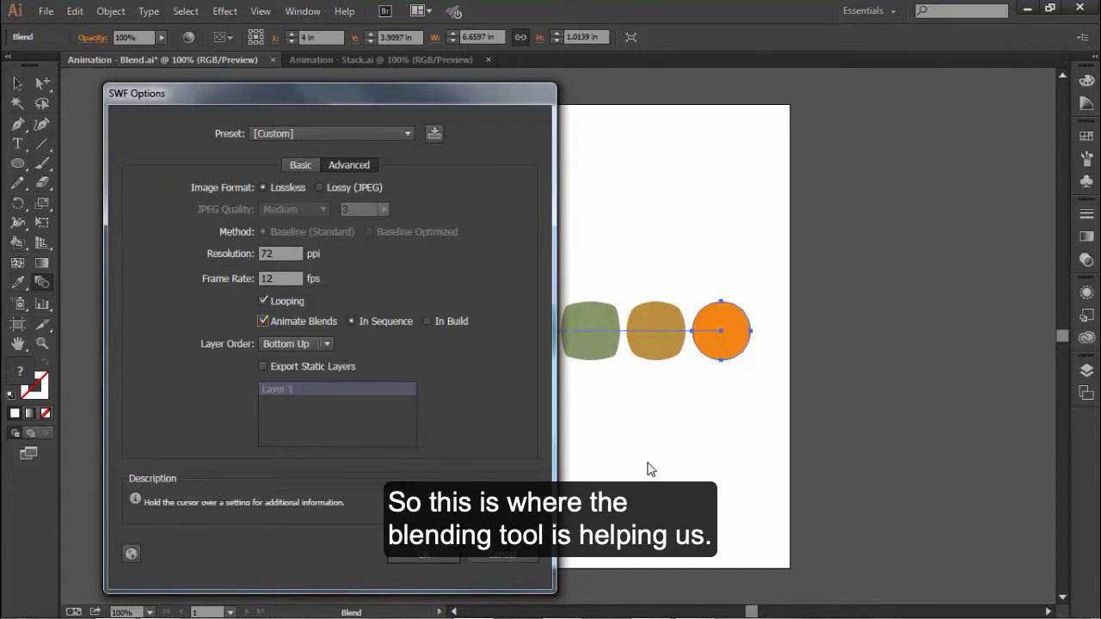
pyautogui.moveTo(385, 331)
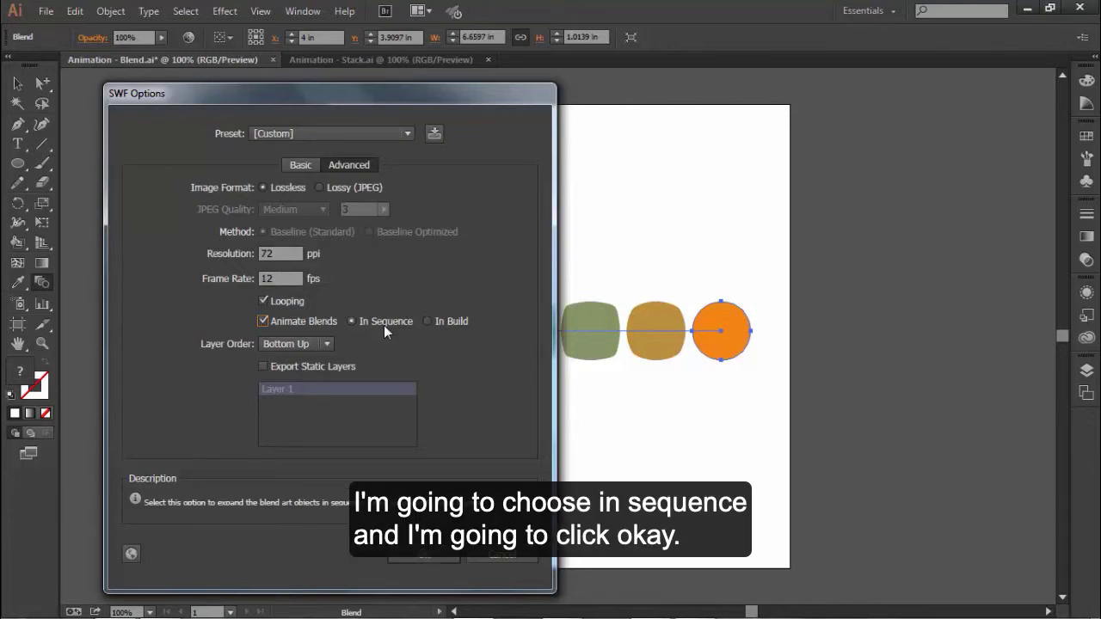
pyautogui.click(416, 554)
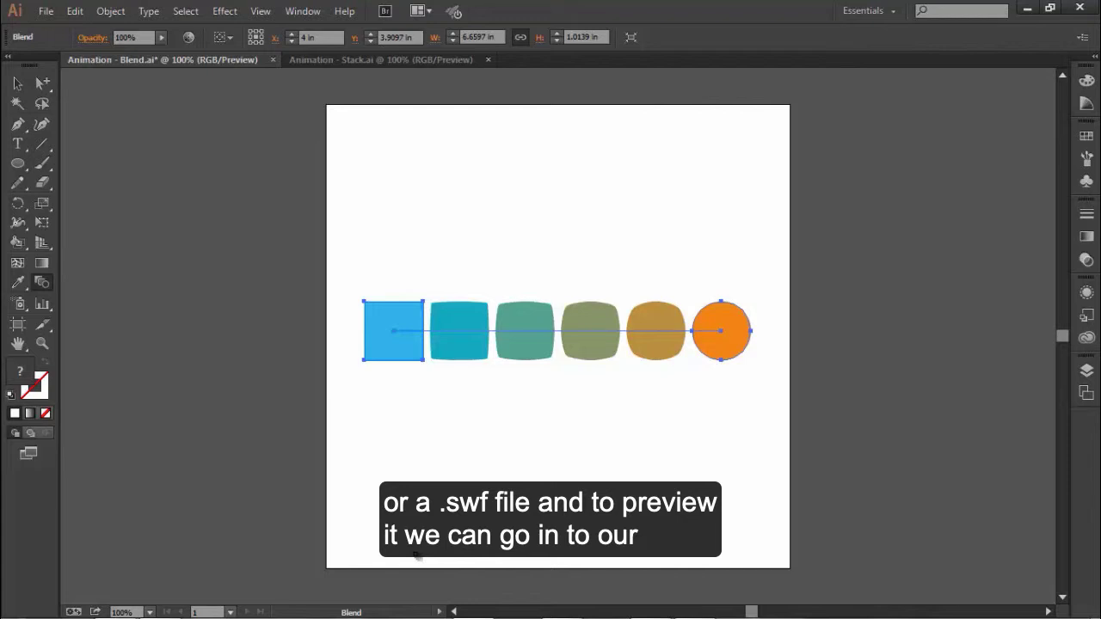
# - Switch to Firefox, open Animation - Blend.swf in a new tab, and widen the window to preview the animation
pyautogui.moveTo(244, 613)
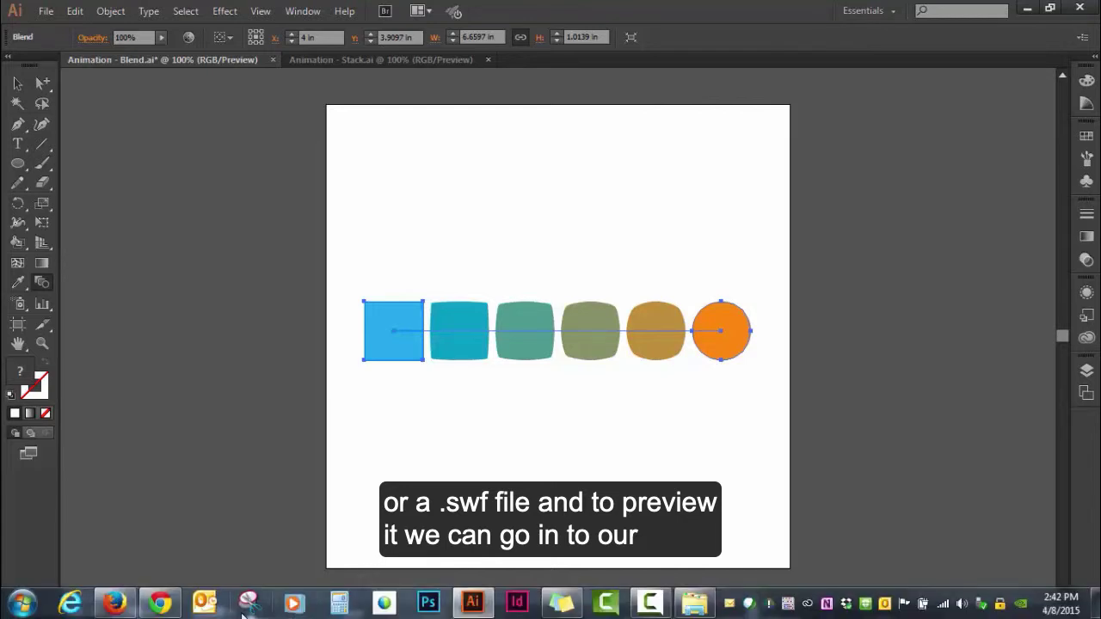
pyautogui.click(129, 525)
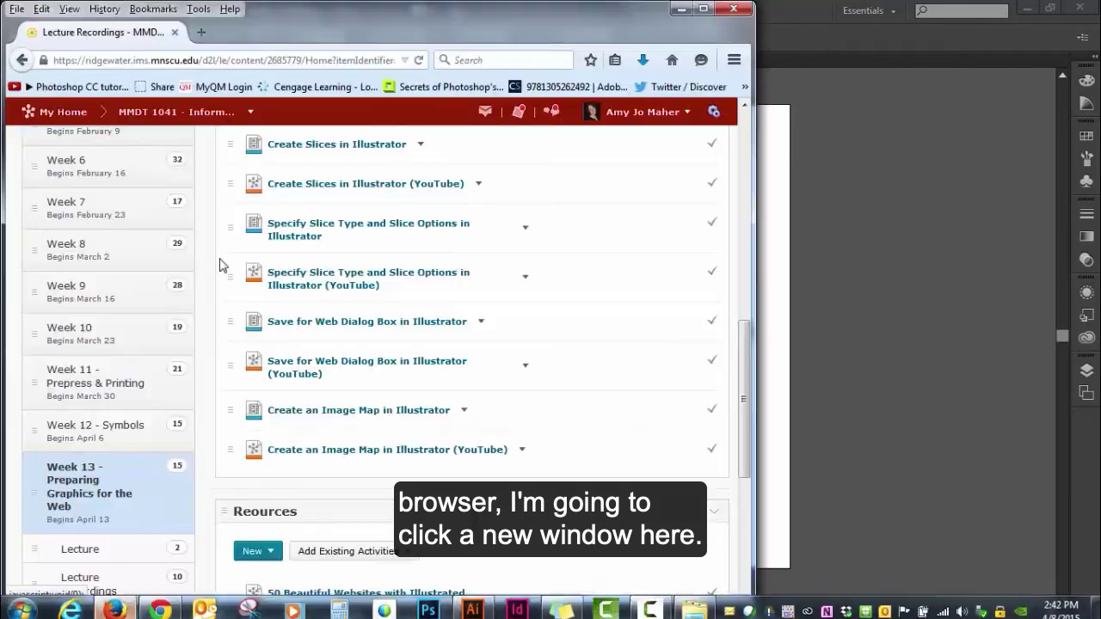
pyautogui.click(200, 31)
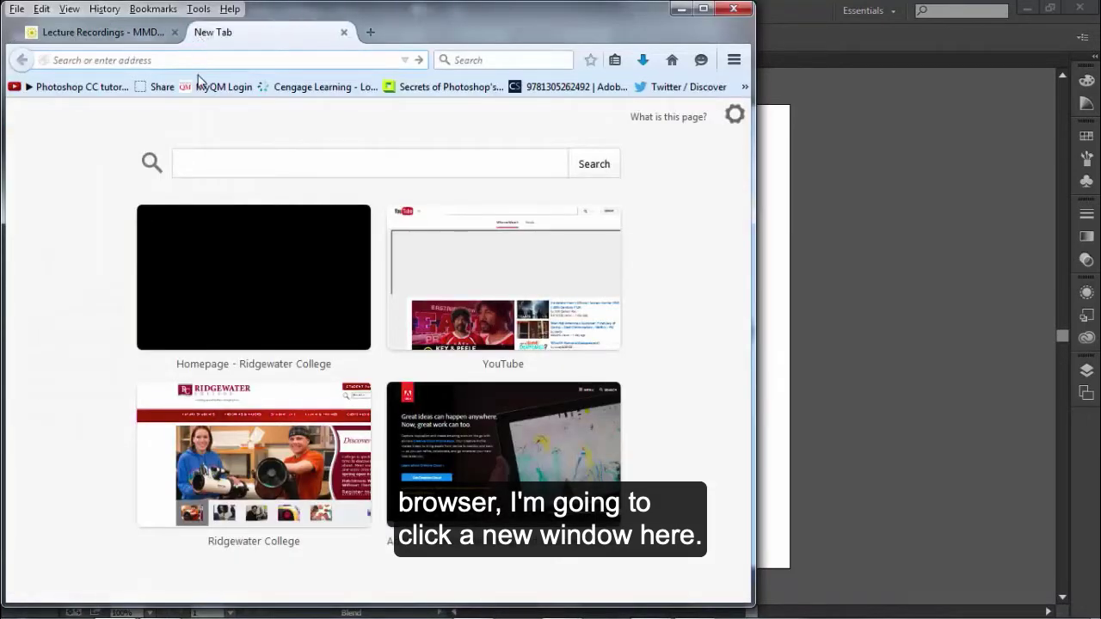
pyautogui.click(16, 8)
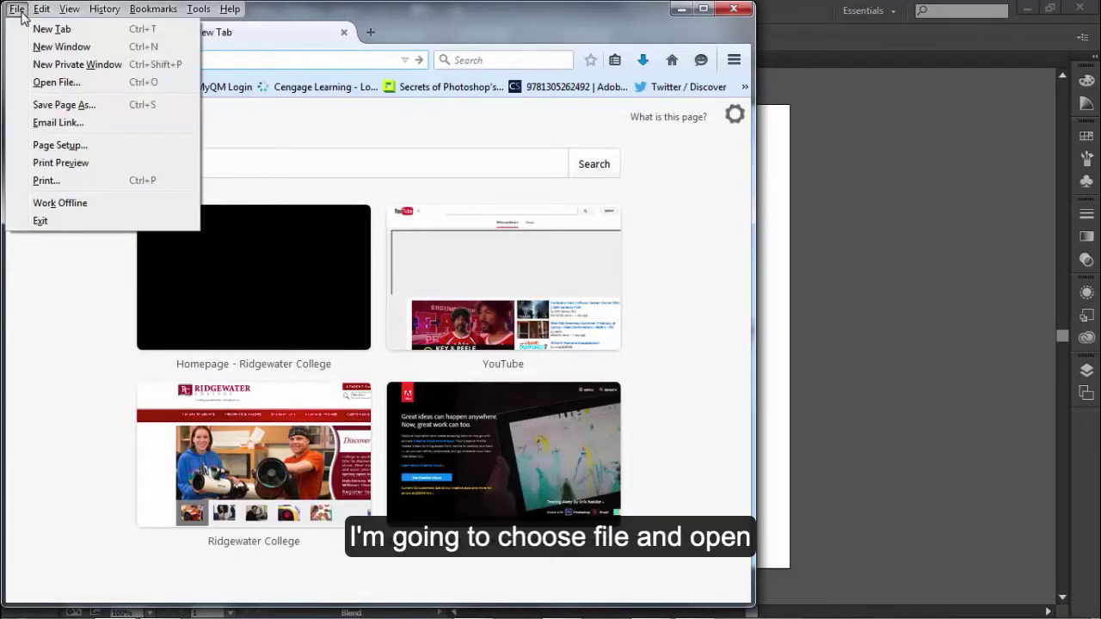
pyautogui.click(52, 81)
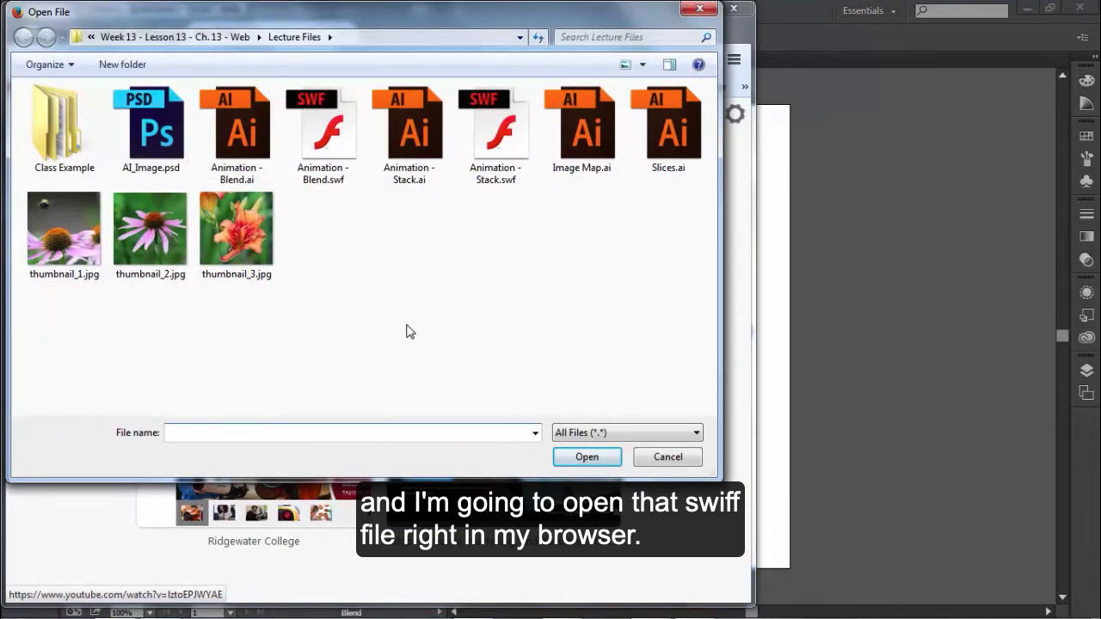
pyautogui.click(325, 167)
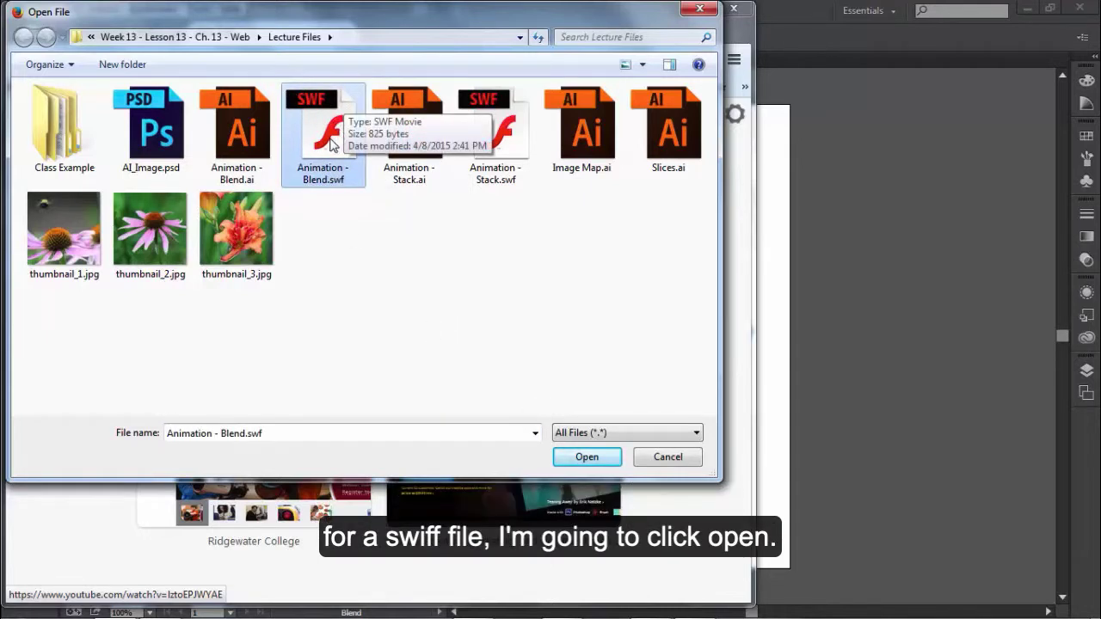
pyautogui.click(588, 457)
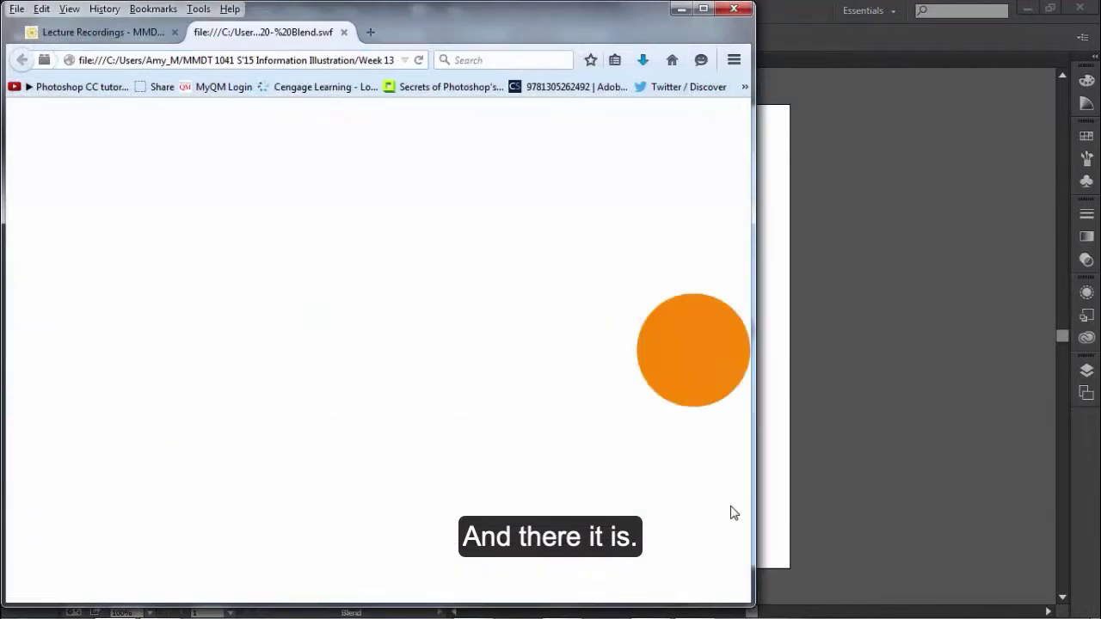
pyautogui.moveTo(753, 511); pyautogui.dragTo(1010, 515)
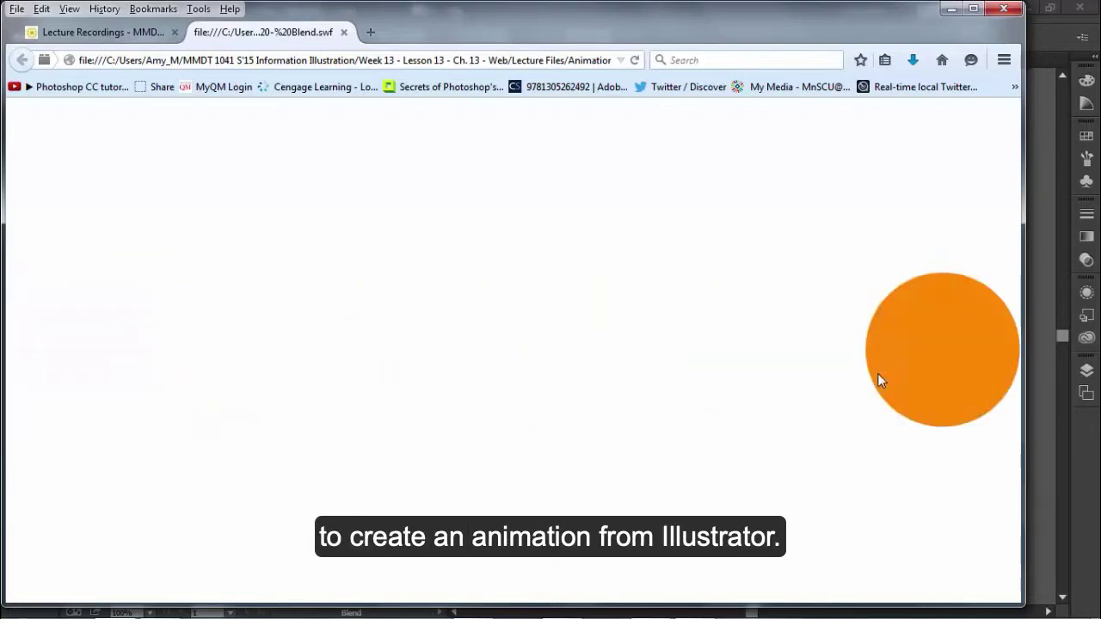
# - Return to Illustrator, switch to the Animation - Stack.ai document and expand Layer 1 to list its individual boxes
pyautogui.click(951, 11)
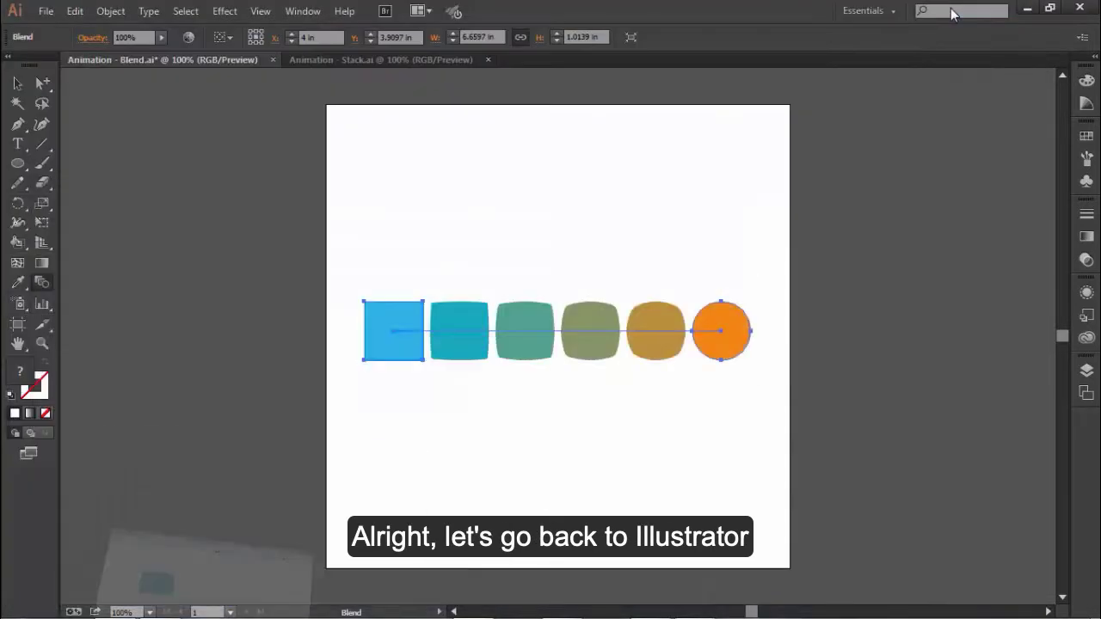
pyautogui.click(322, 61)
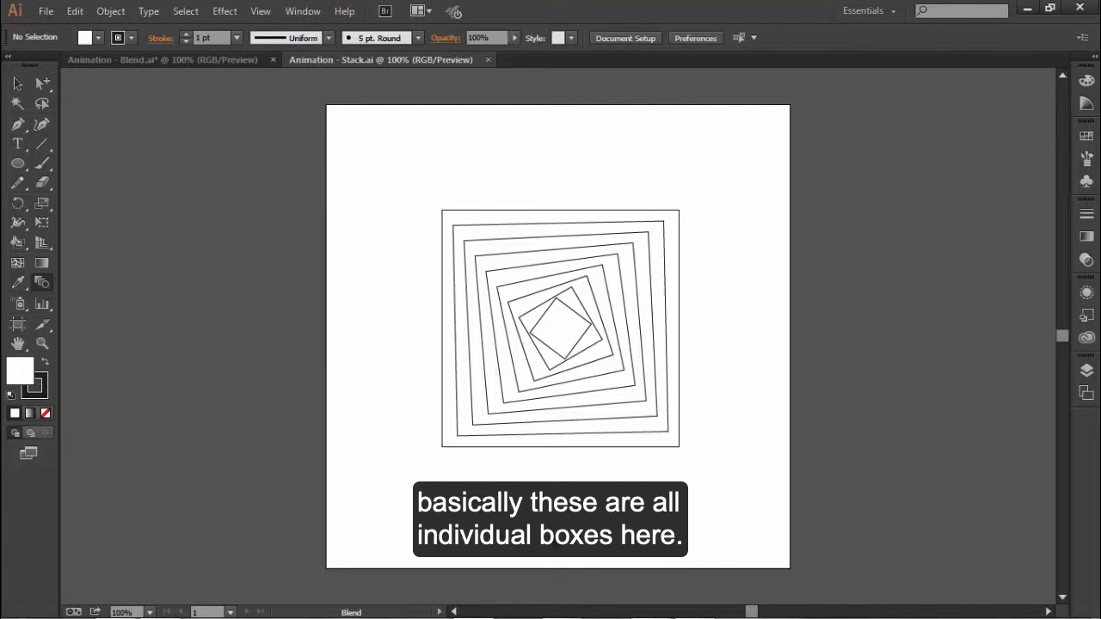
pyautogui.moveTo(741, 614)
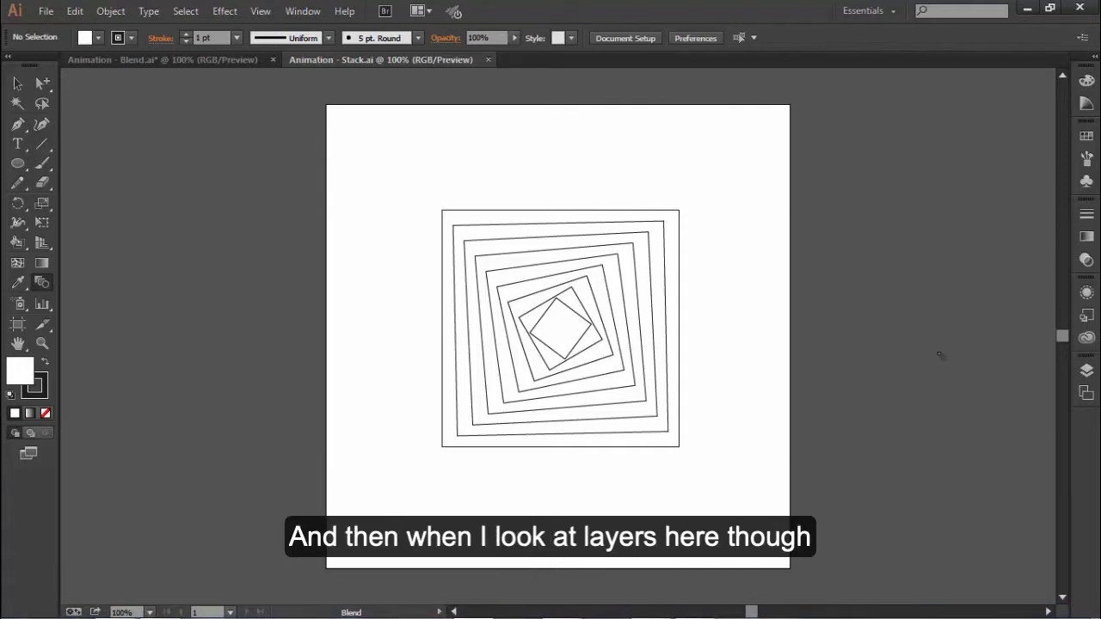
pyautogui.click(1086, 371)
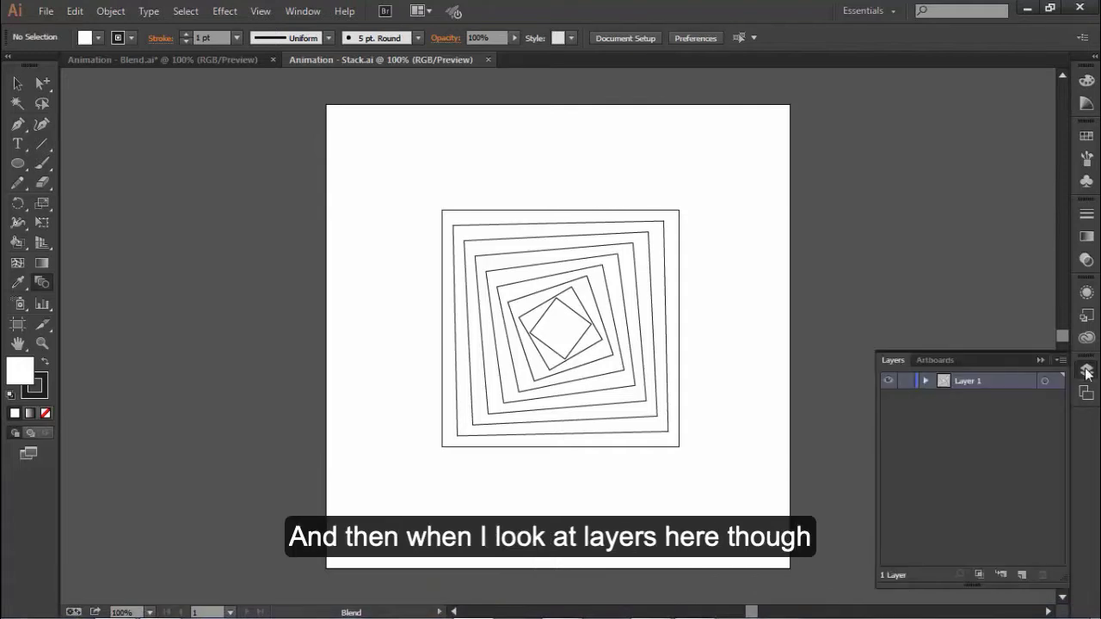
pyautogui.click(927, 381)
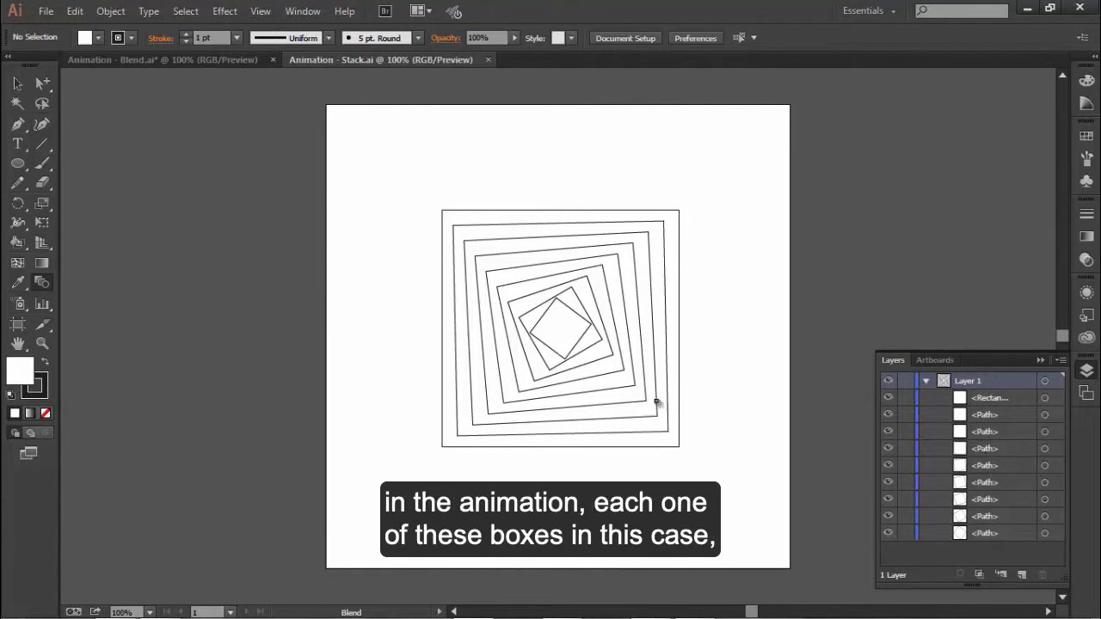
# - Select all the nested boxes on the artboard and release them to layers using the Build option
pyautogui.click(18, 83)
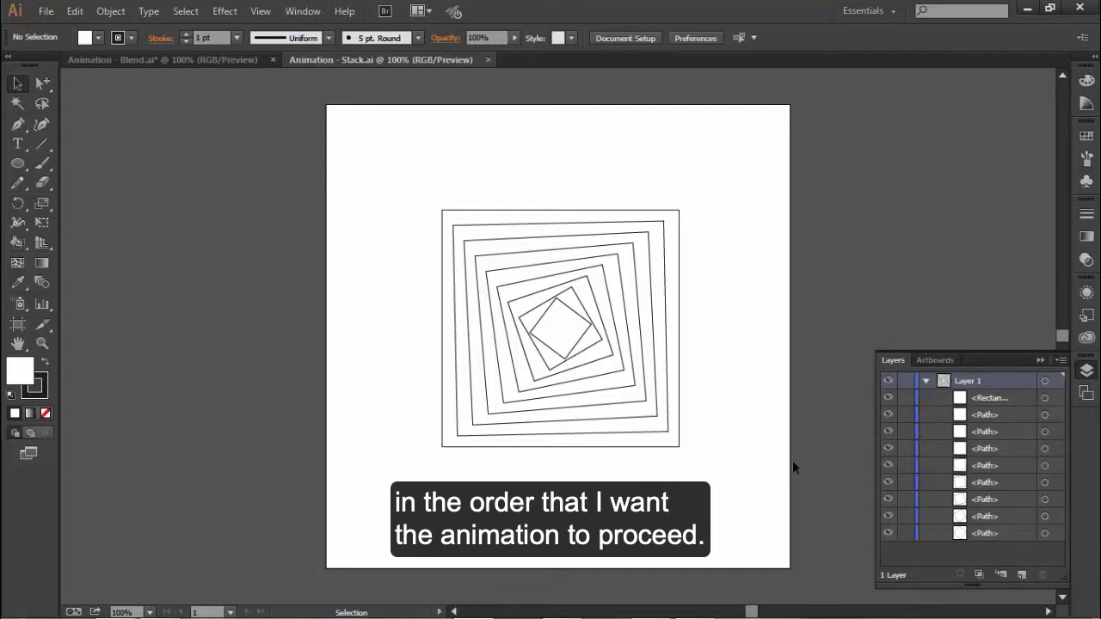
pyautogui.moveTo(368, 178); pyautogui.dragTo(565, 451)
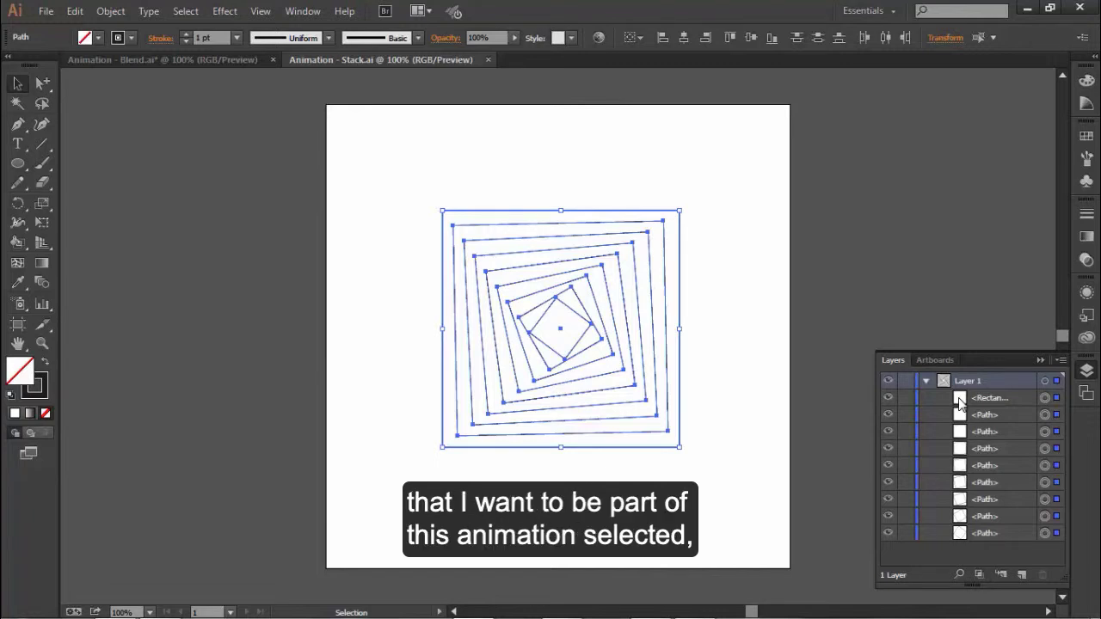
pyautogui.click(1061, 360)
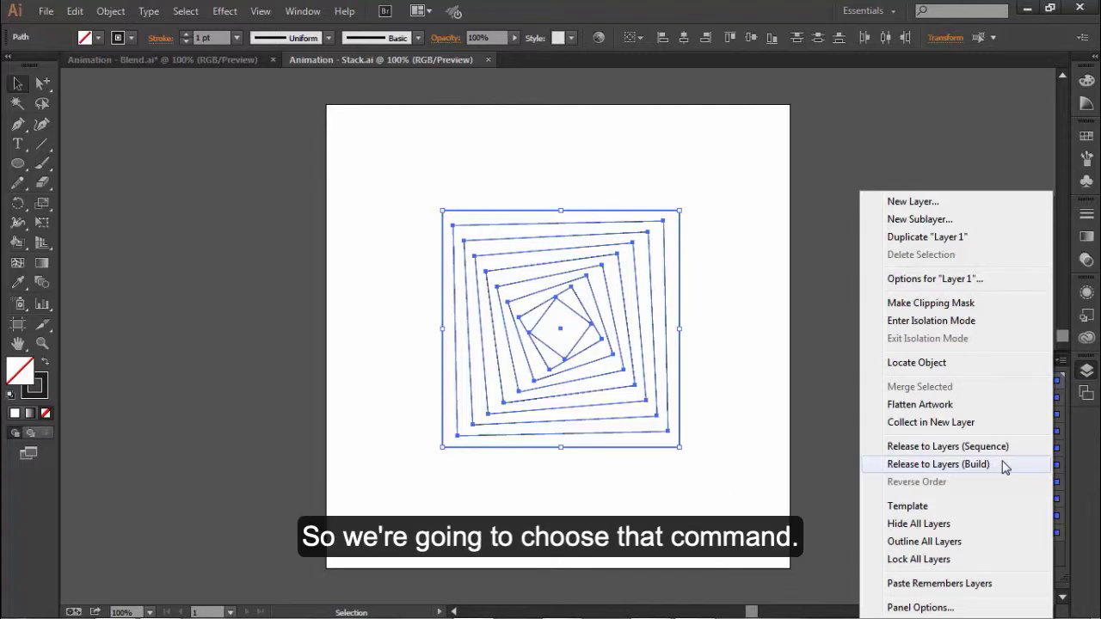
pyautogui.click(1005, 467)
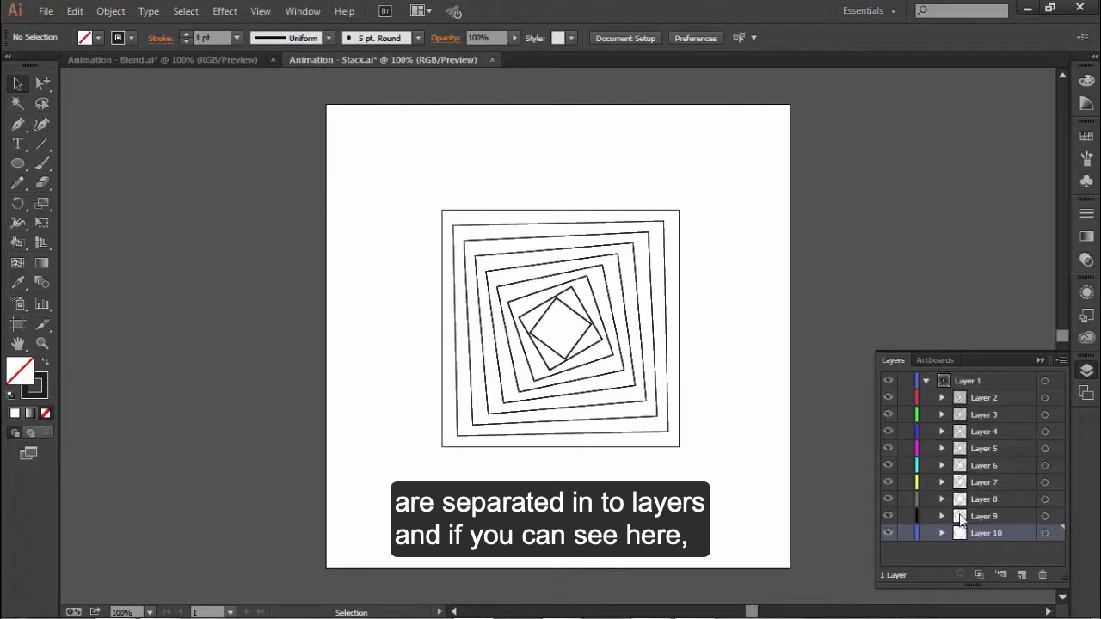
# - Toggle the visibility of Layers 2 to 10 to inspect the cumulative build, then show all of them again
pyautogui.moveTo(888, 397); pyautogui.dragTo(888, 520)
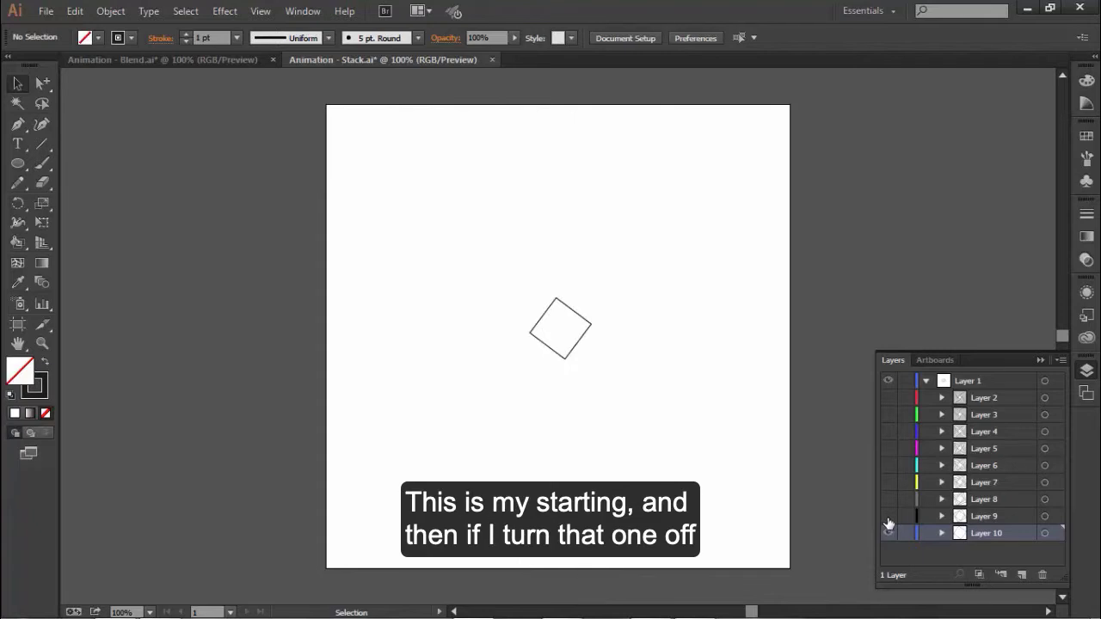
pyautogui.click(888, 533)
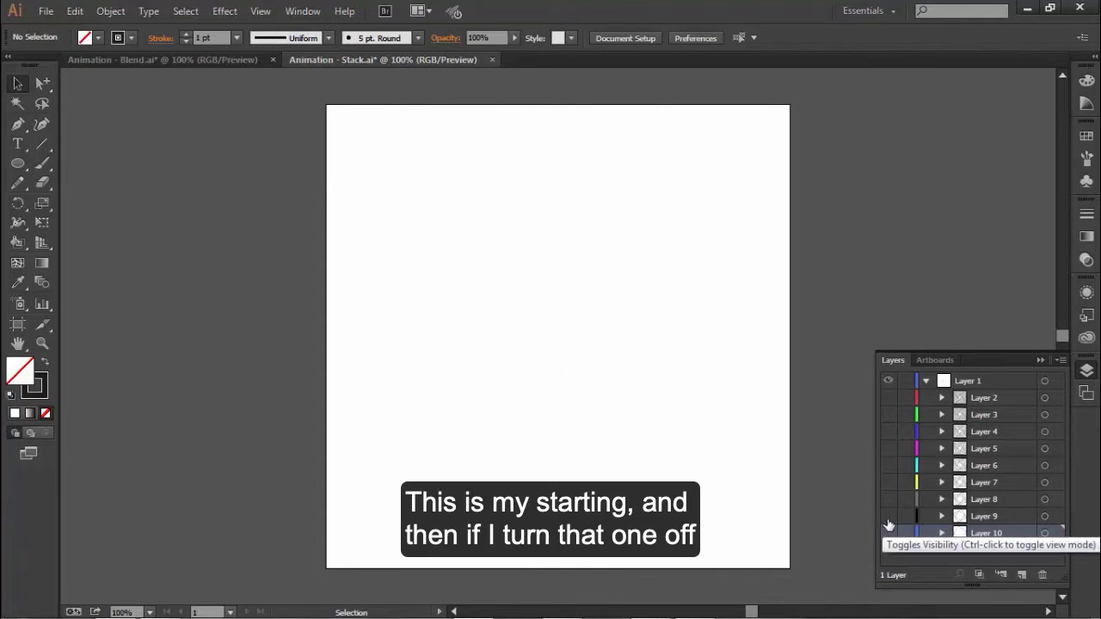
pyautogui.click(888, 517)
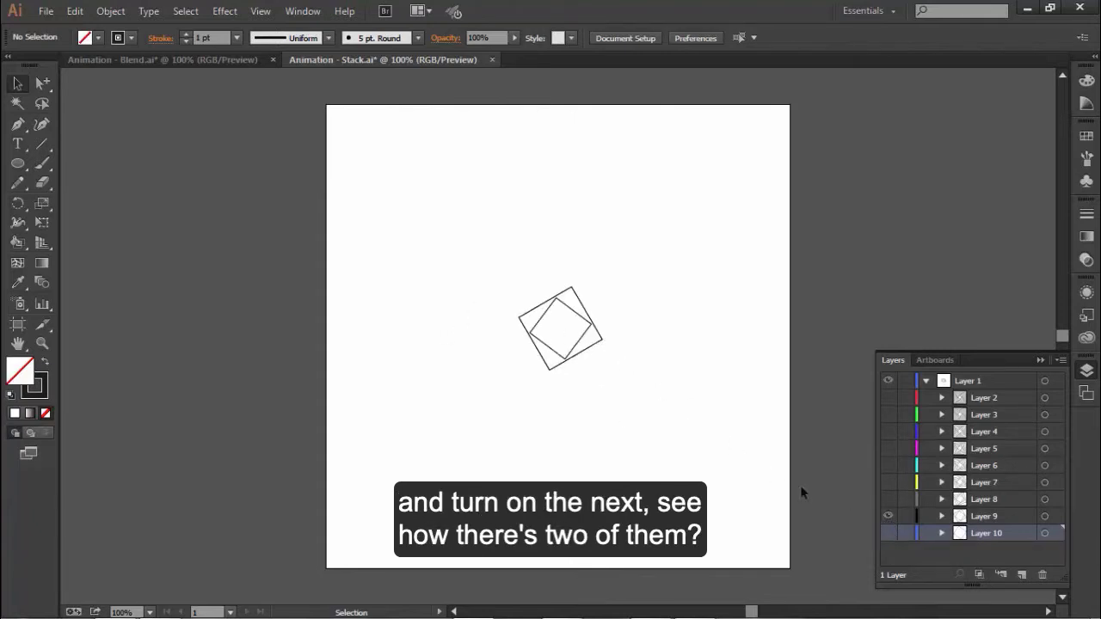
pyautogui.click(888, 517)
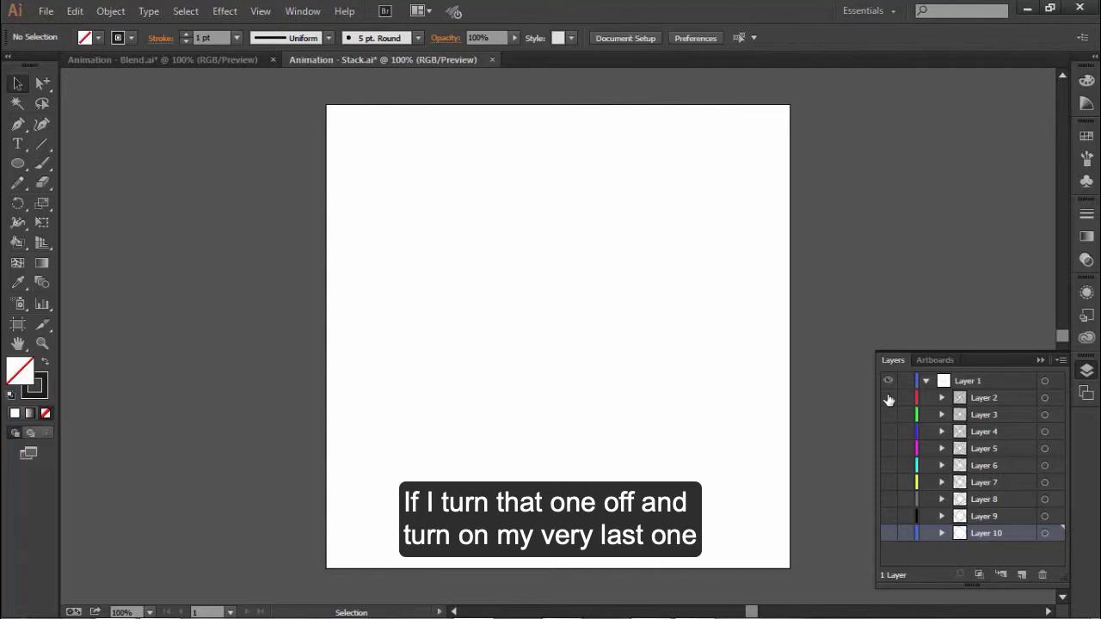
pyautogui.click(887, 400)
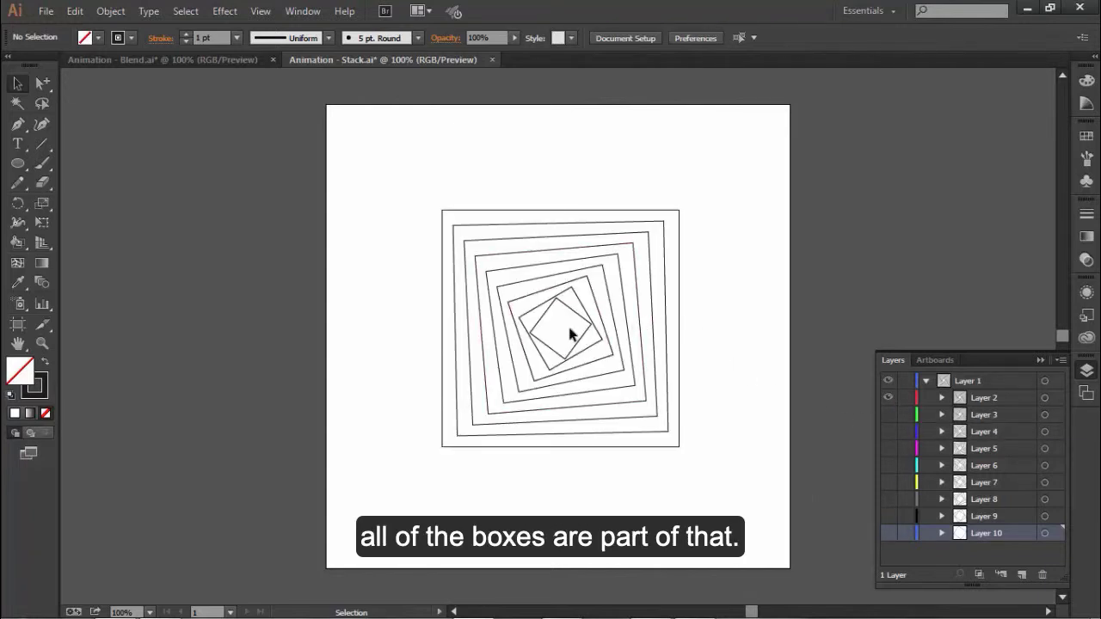
pyautogui.moveTo(888, 415); pyautogui.dragTo(888, 535)
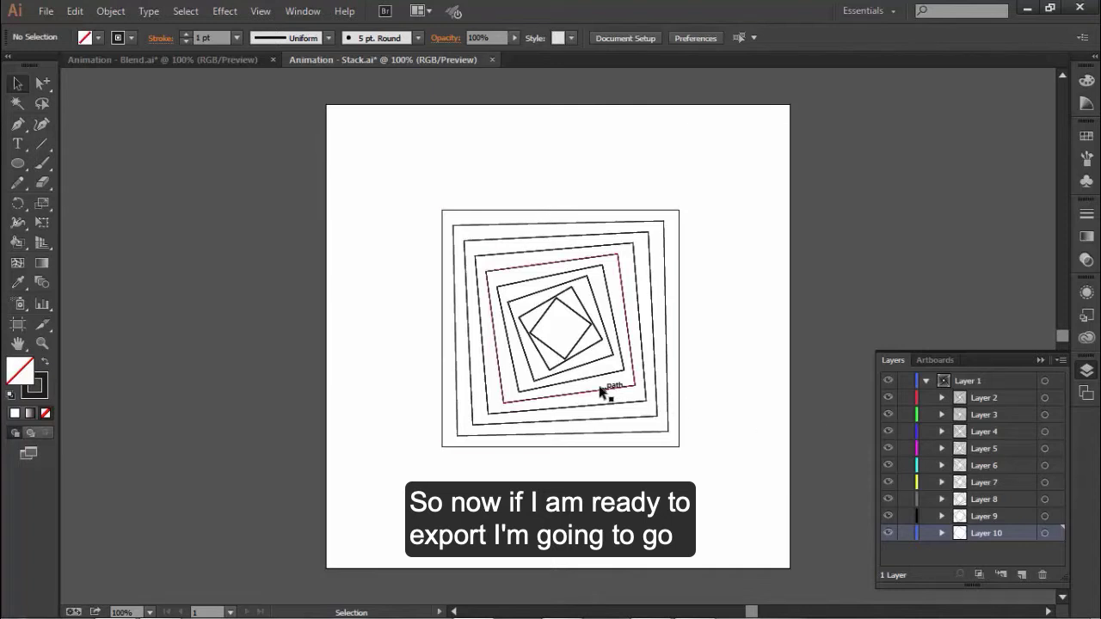
# - Export the stacked boxes document in Flash (SWF) format as Animation - Stack.swf in the Lecture Files folder, replacing the existing file
pyautogui.click(47, 12)
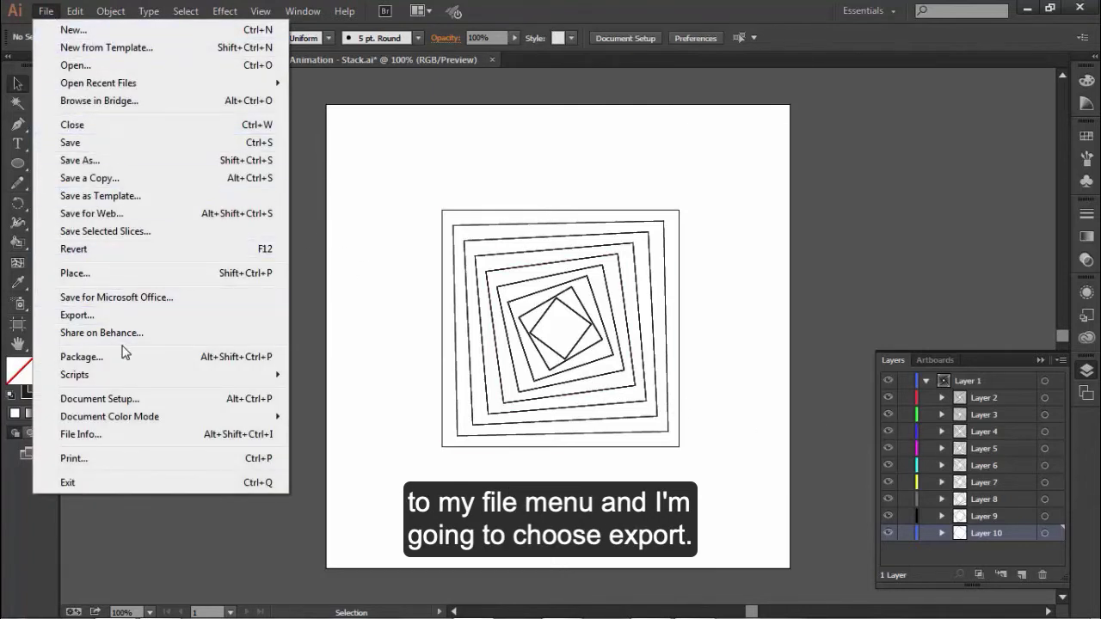
pyautogui.click(117, 315)
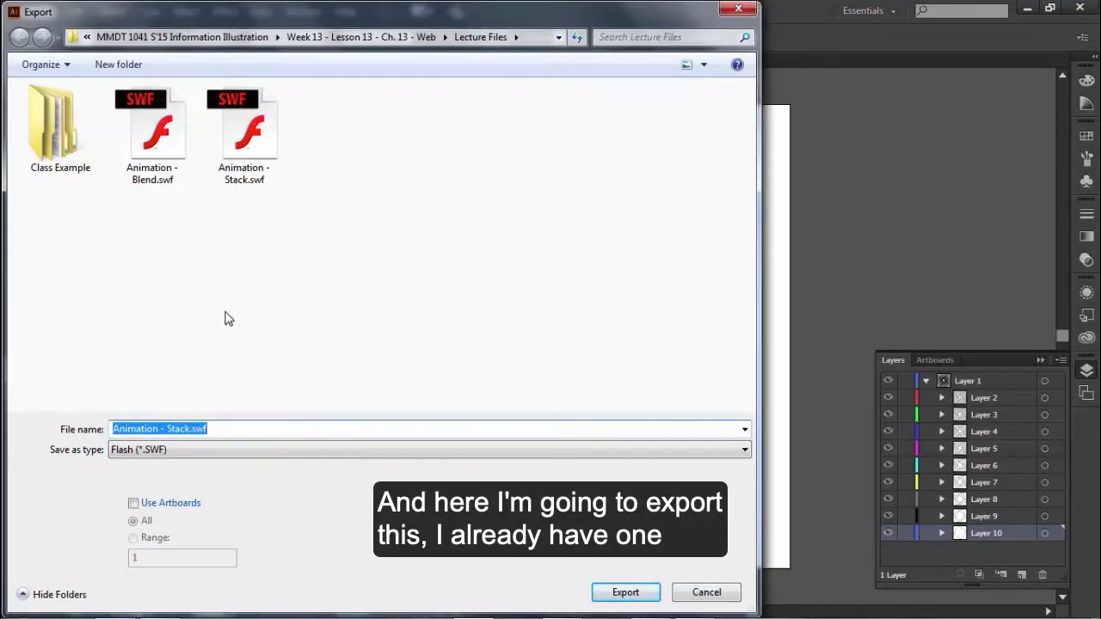
pyautogui.click(620, 592)
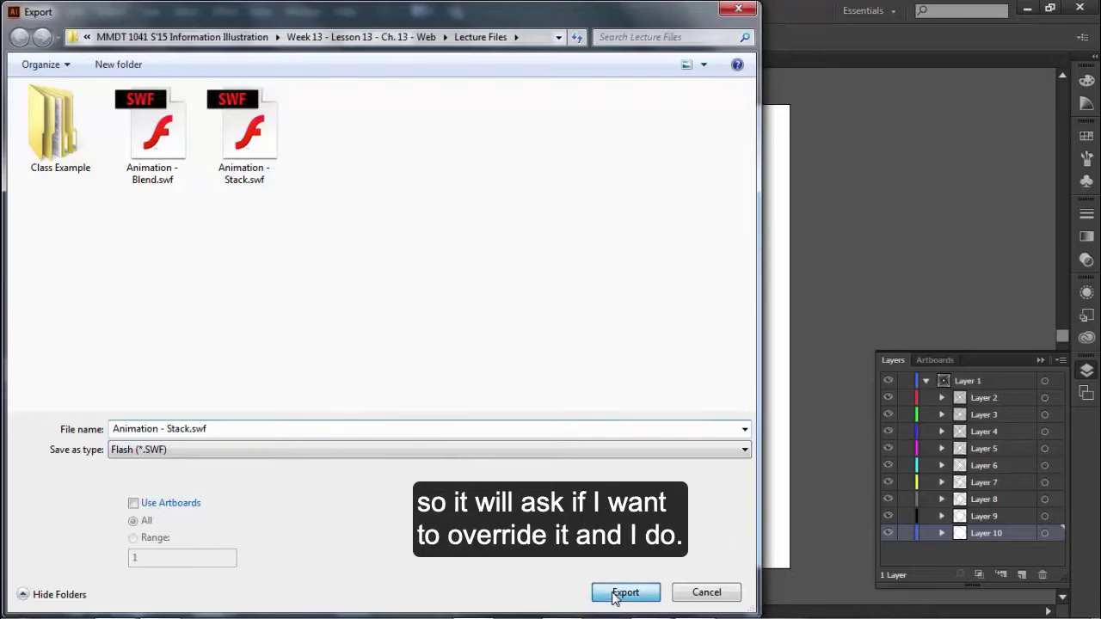
pyautogui.click(623, 385)
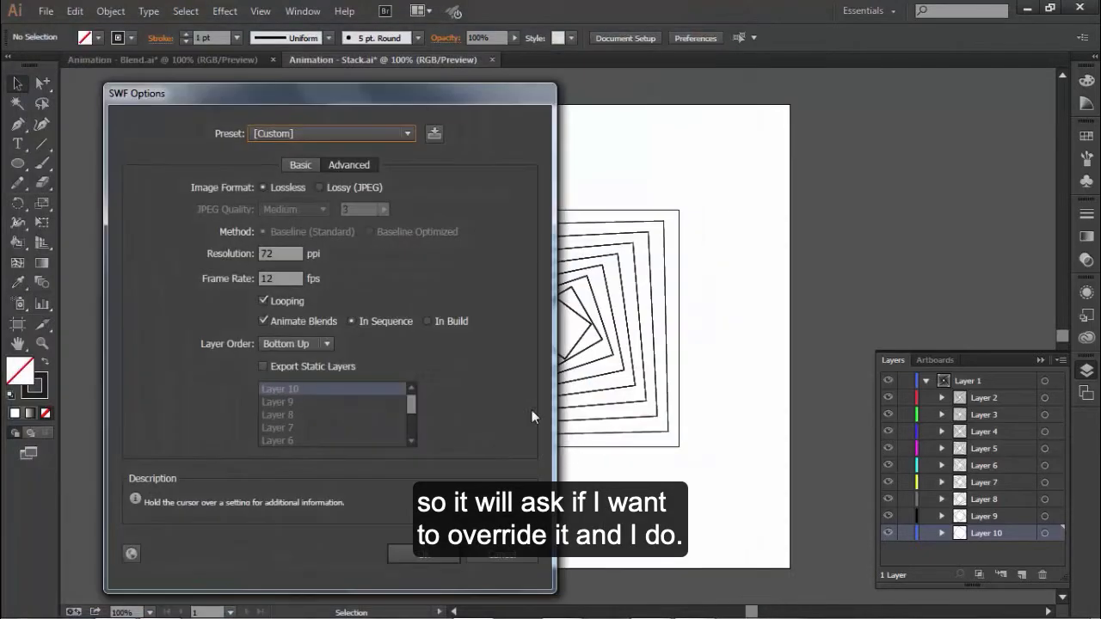
# - In the advanced SWF options, turn off Looping and Animate Blends, keep the layer order Bottom Up, and complete the export
pyautogui.moveTo(400, 94); pyautogui.dragTo(454, 52)
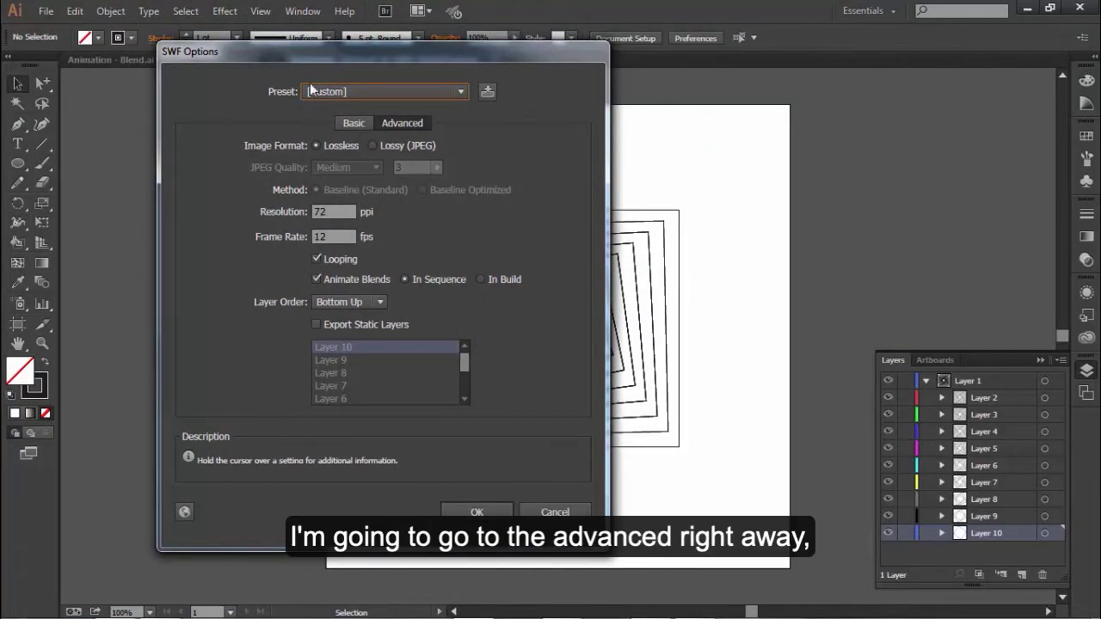
pyautogui.click(398, 125)
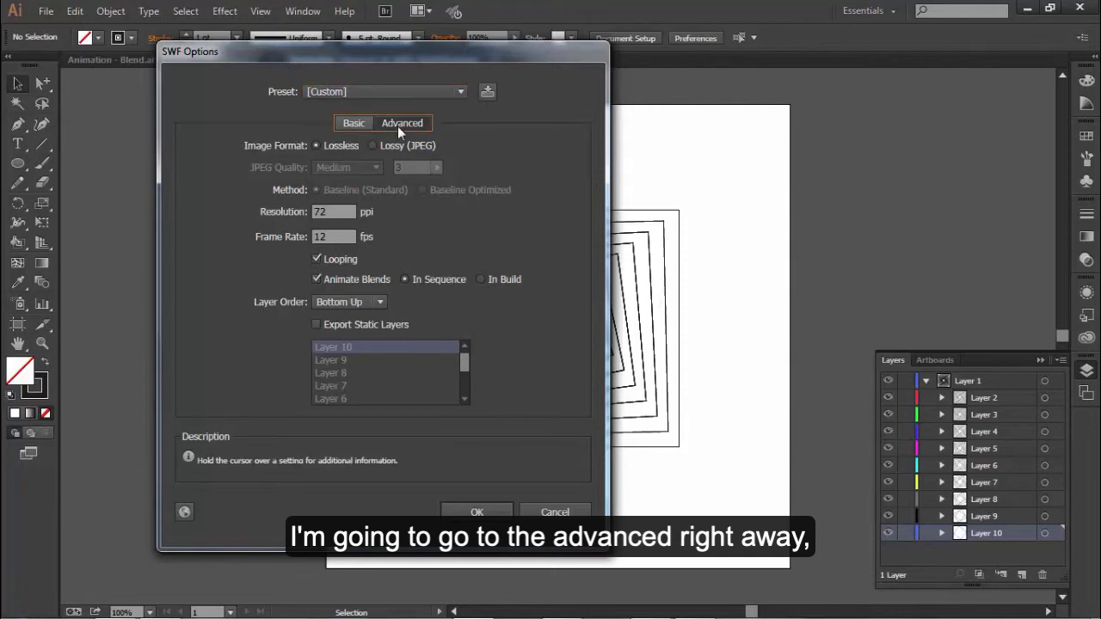
pyautogui.click(316, 260)
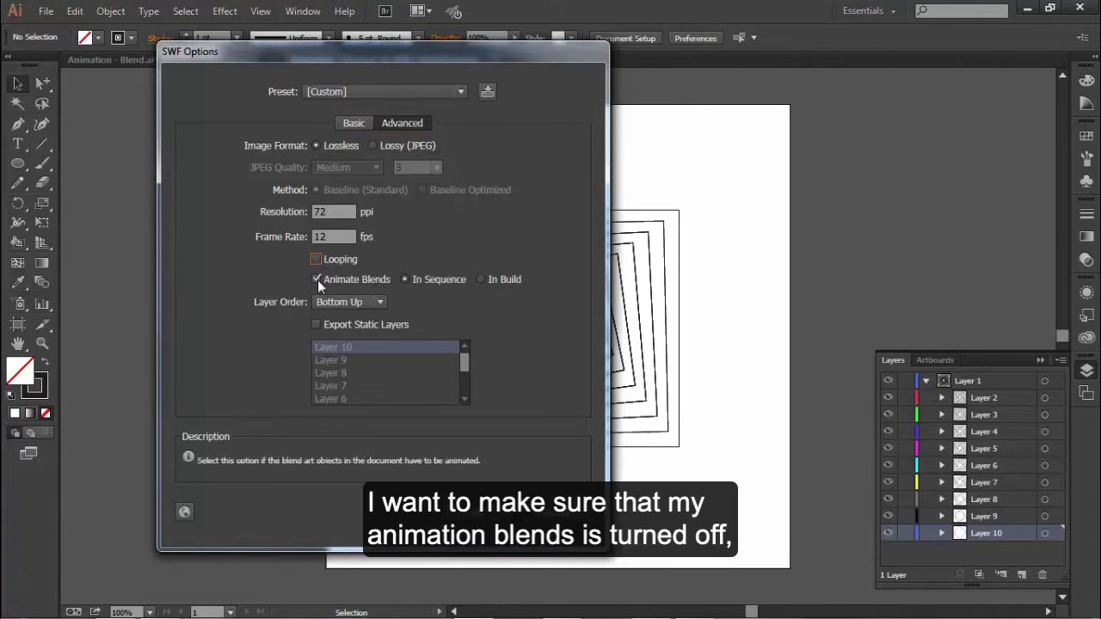
pyautogui.click(316, 280)
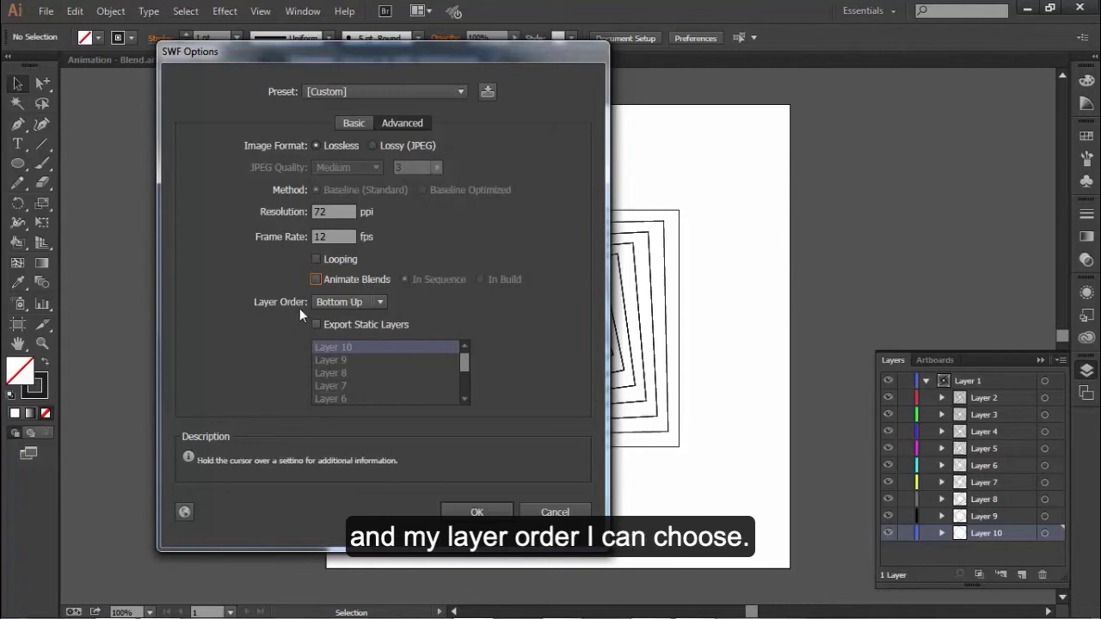
pyautogui.click(367, 302)
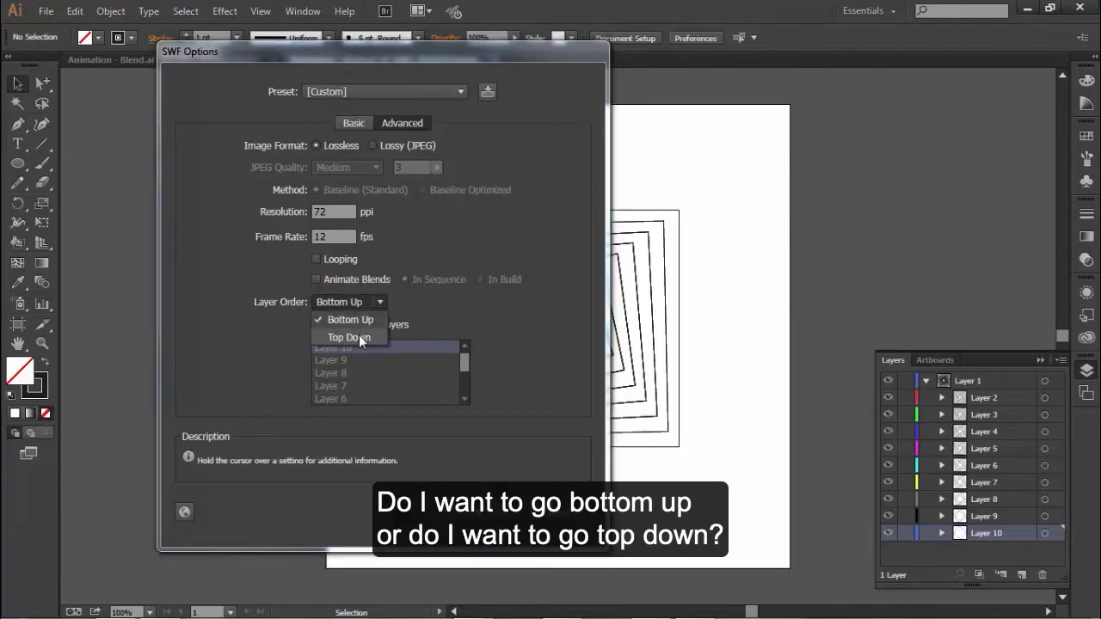
pyautogui.click(355, 320)
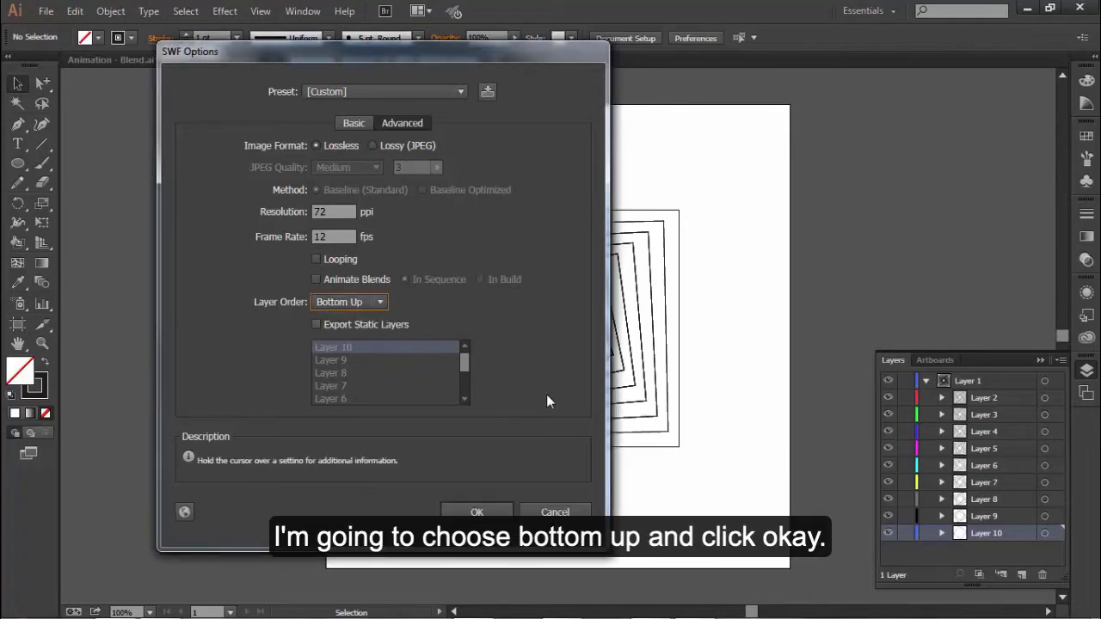
pyautogui.click(494, 513)
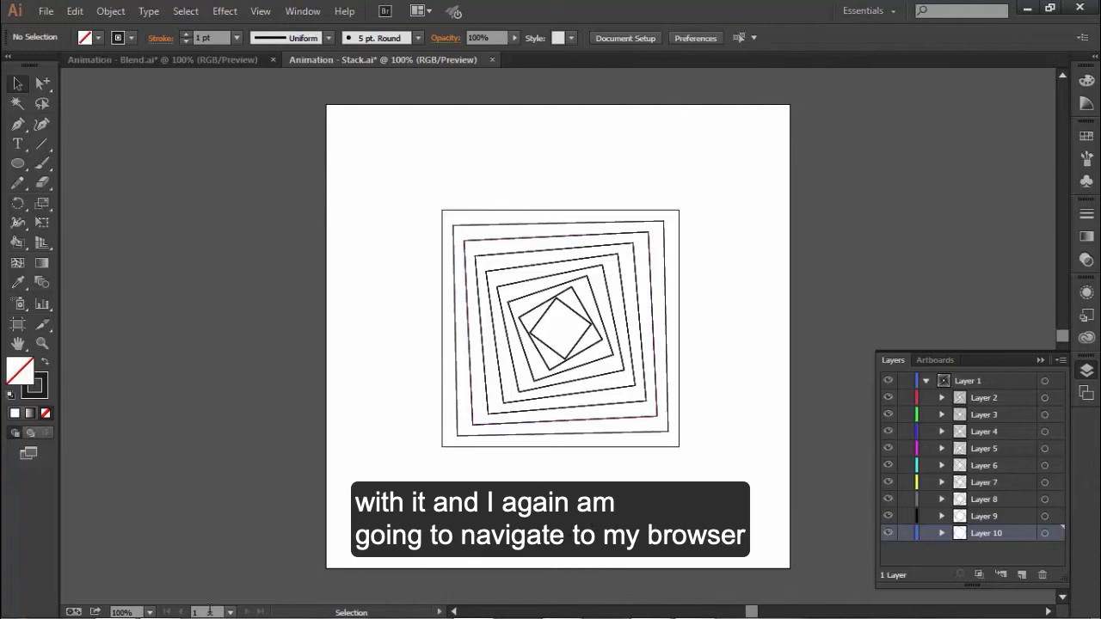
# - Switch to Firefox, maximize the window, open Animation - Stack.swf, and reload the page to replay the animation
pyautogui.moveTo(208, 609)
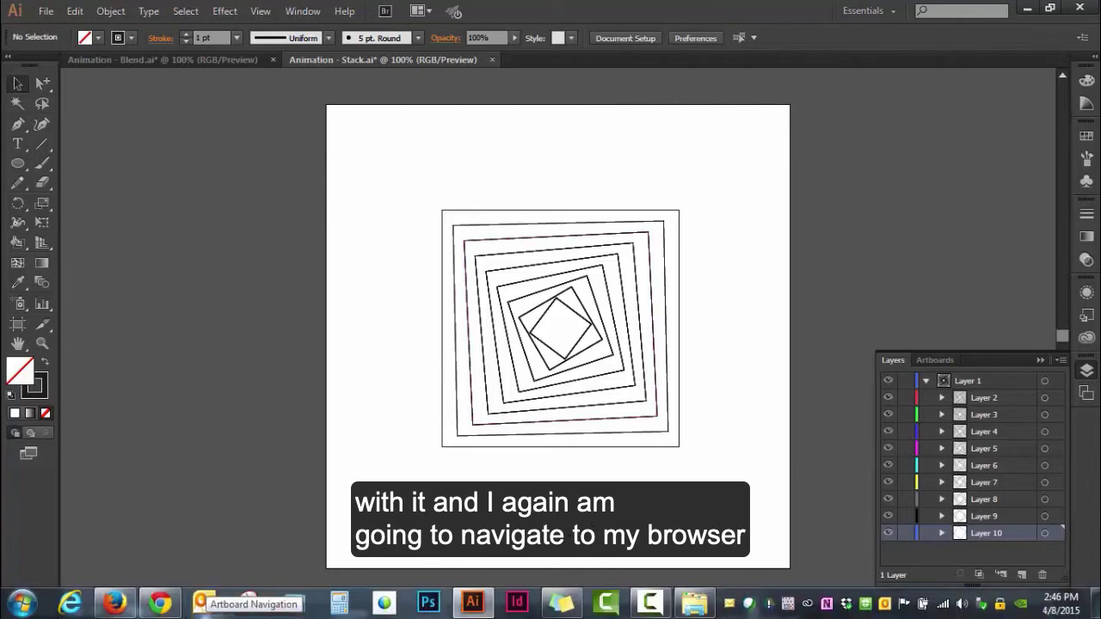
pyautogui.click(127, 607)
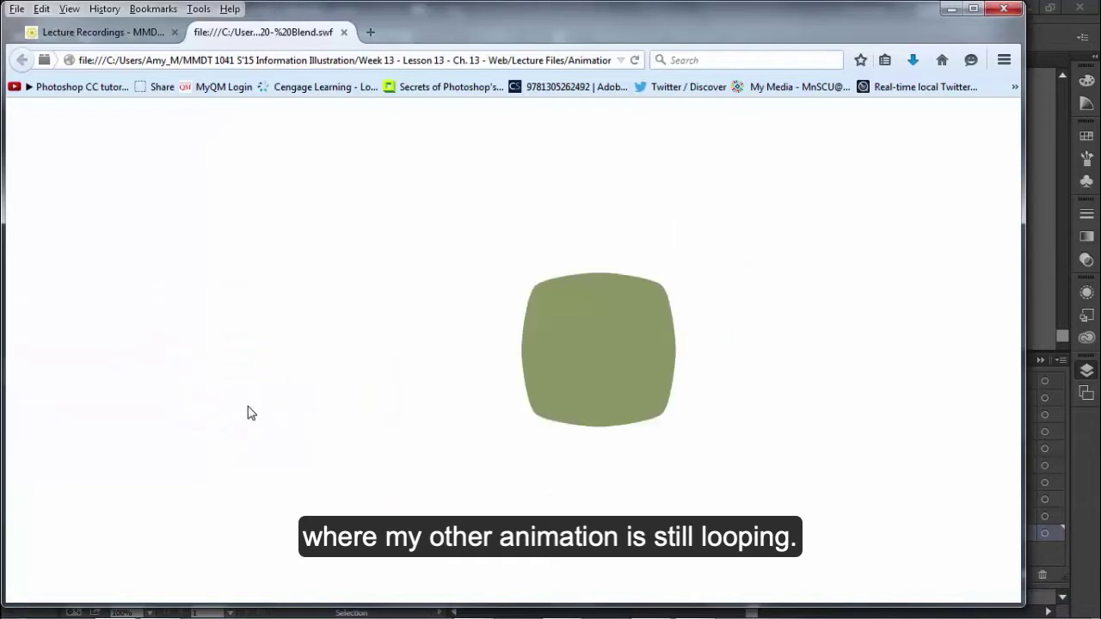
pyautogui.click(975, 9)
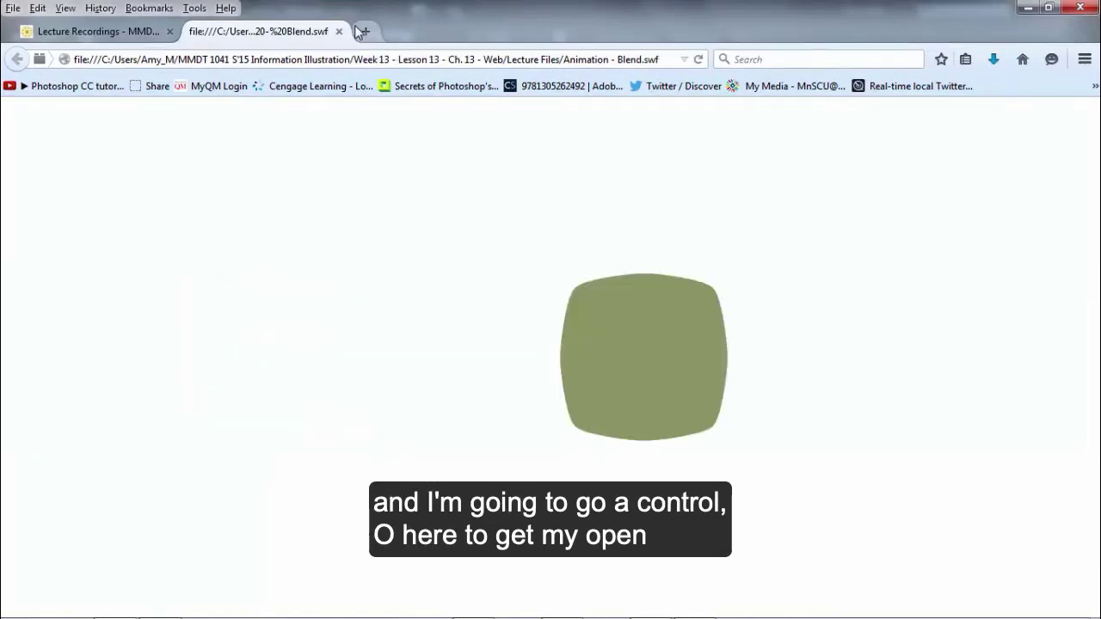
pyautogui.hotkey('ctrl', 'o')
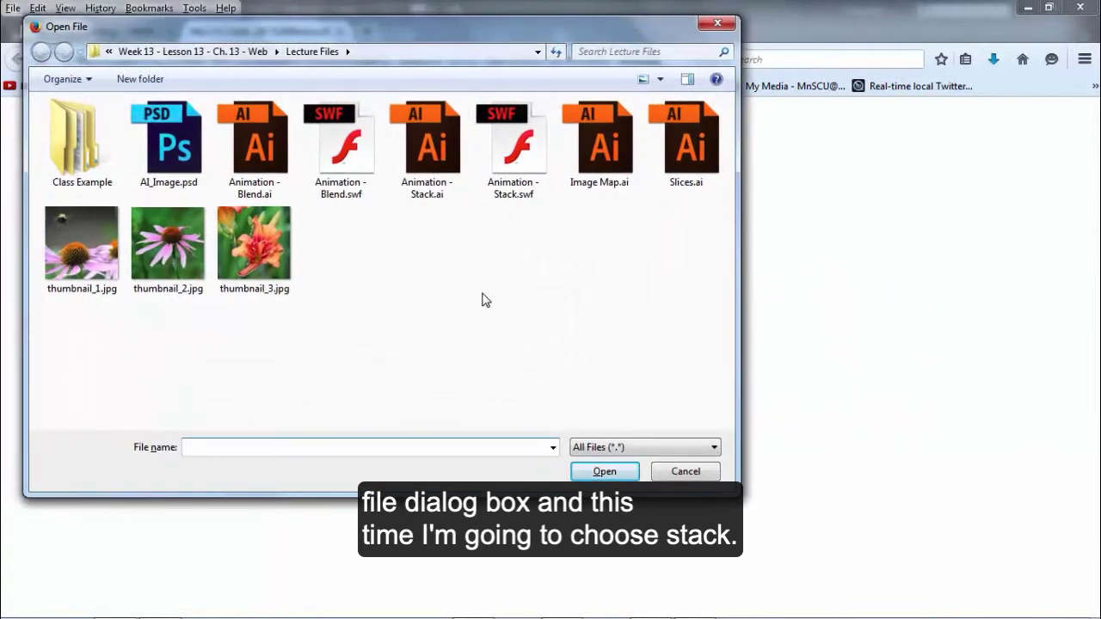
pyautogui.click(511, 195)
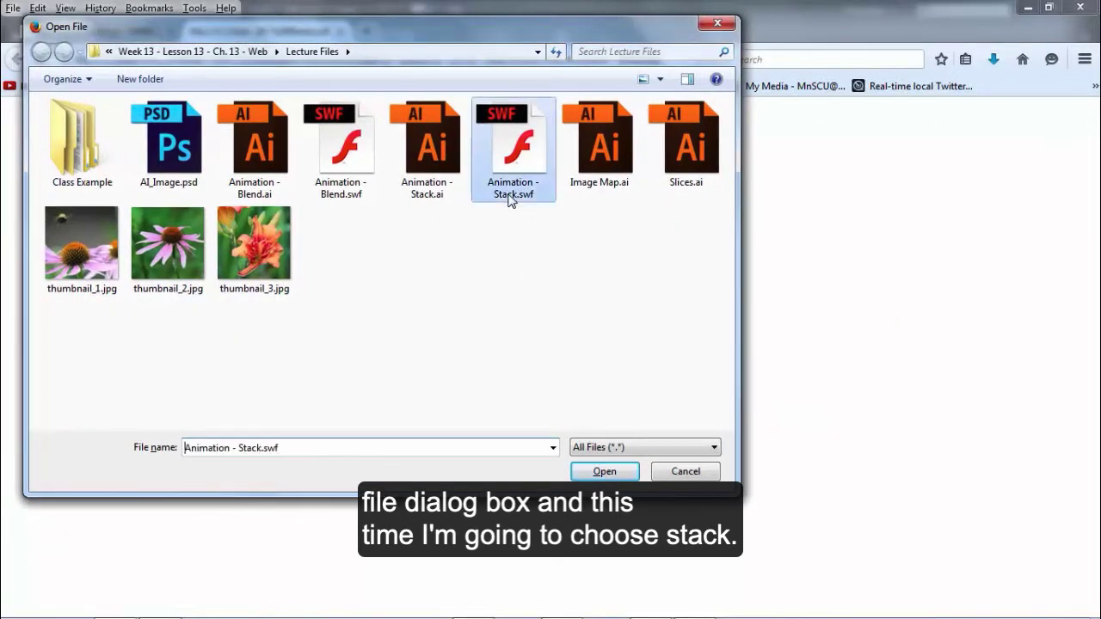
pyautogui.click(615, 476)
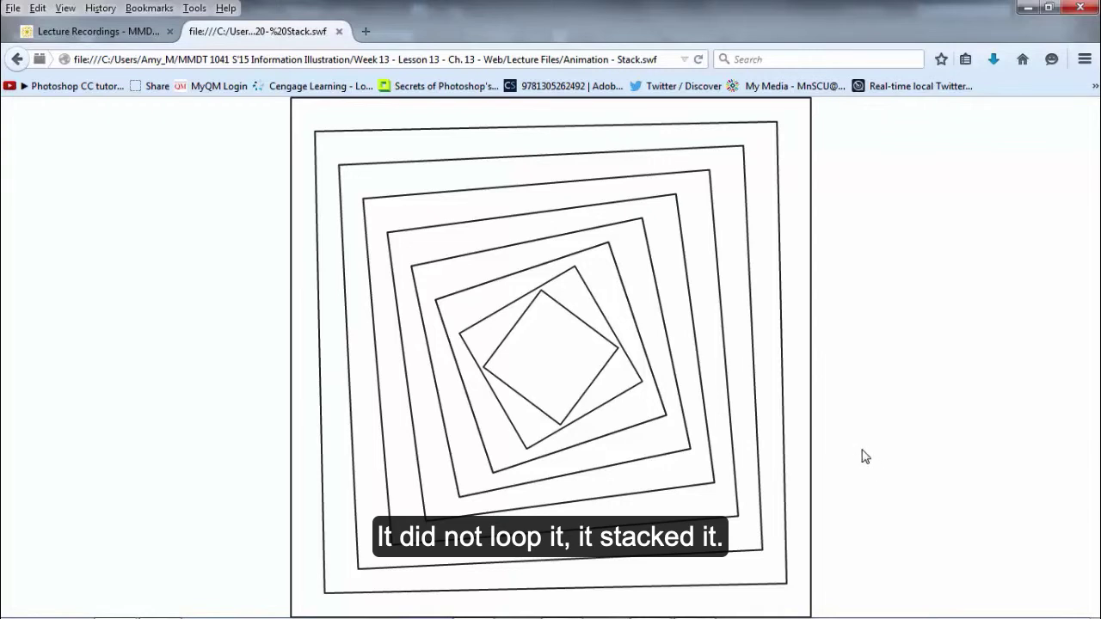
pyautogui.press('F5')
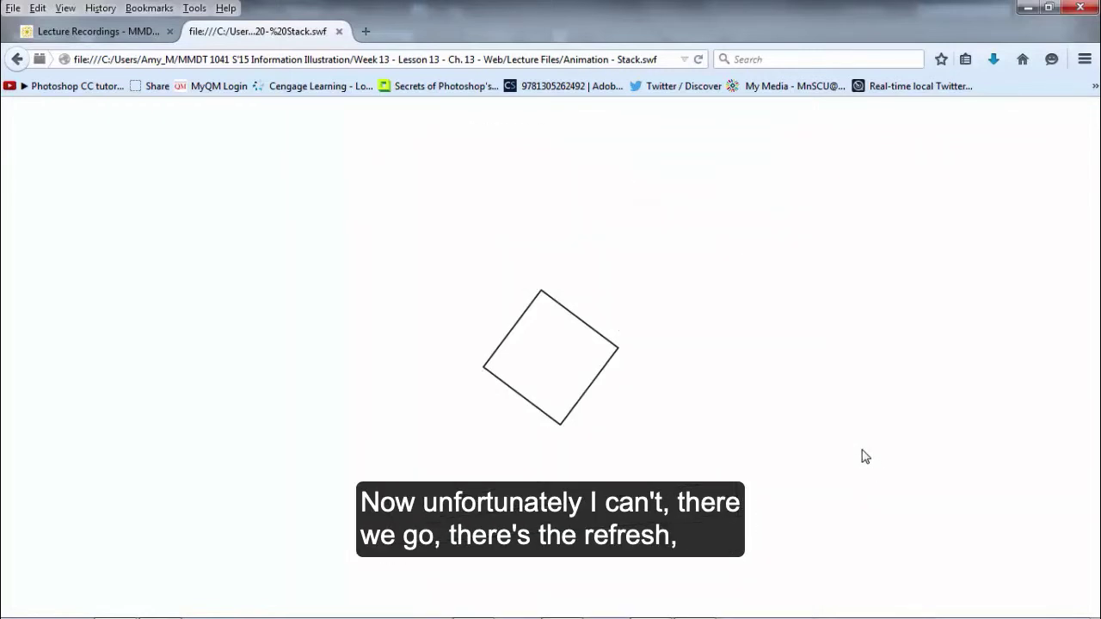